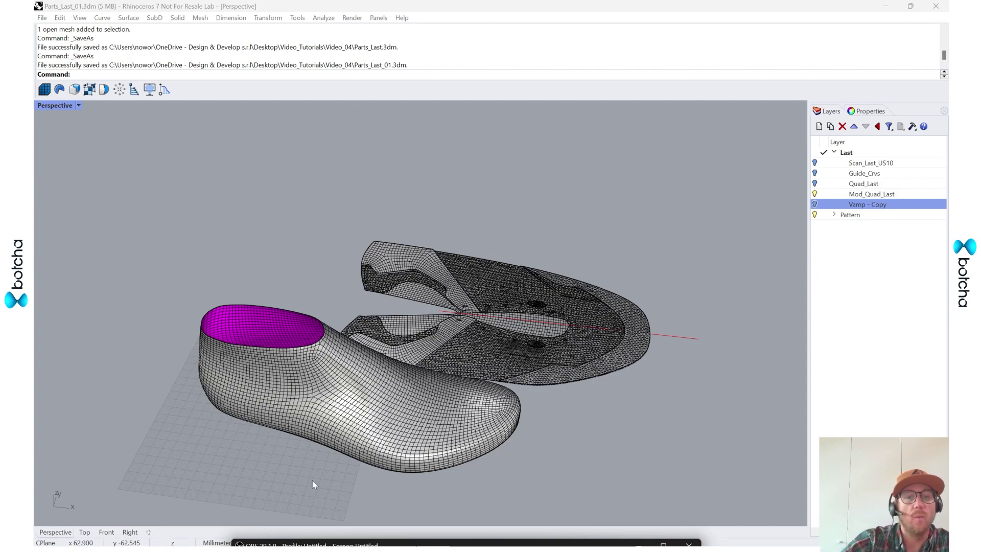
Step: Select the 3D shoe last mesh and inspect its UV layout in the Botcha UV editor
right_click_drag(563, 305, 567, 339)
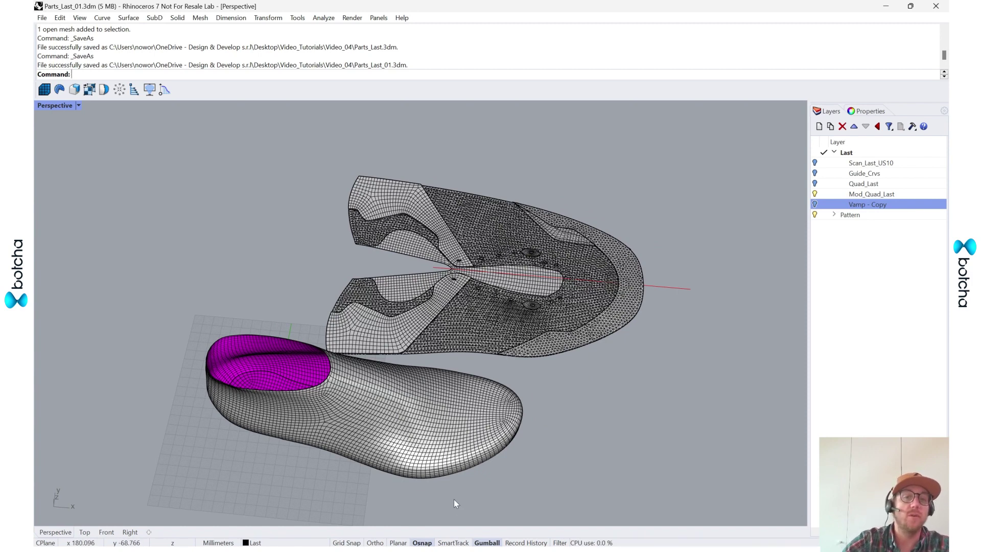
left_click(423, 433)
right_click_drag(617, 326, 447, 261)
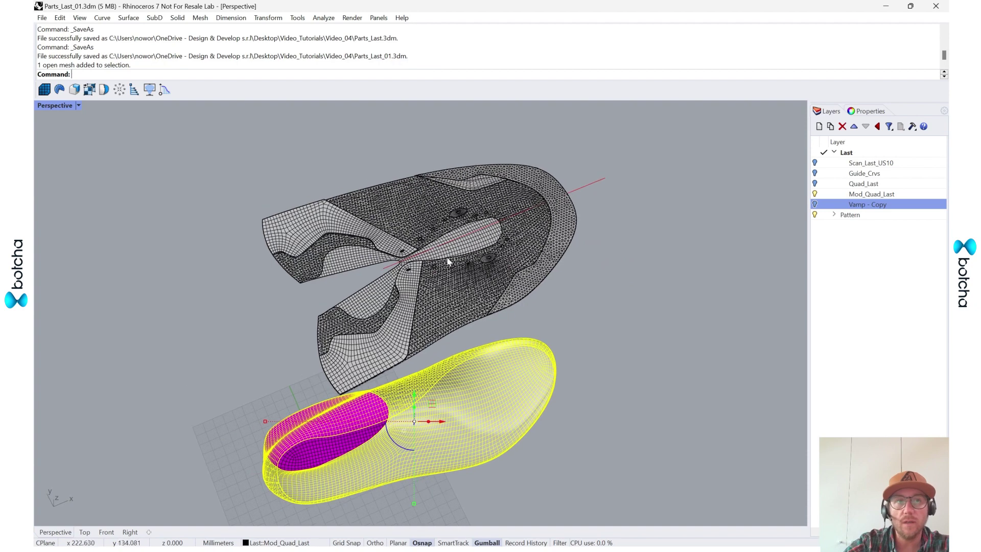
left_click(59, 90)
scroll(672, 353, "down", 5)
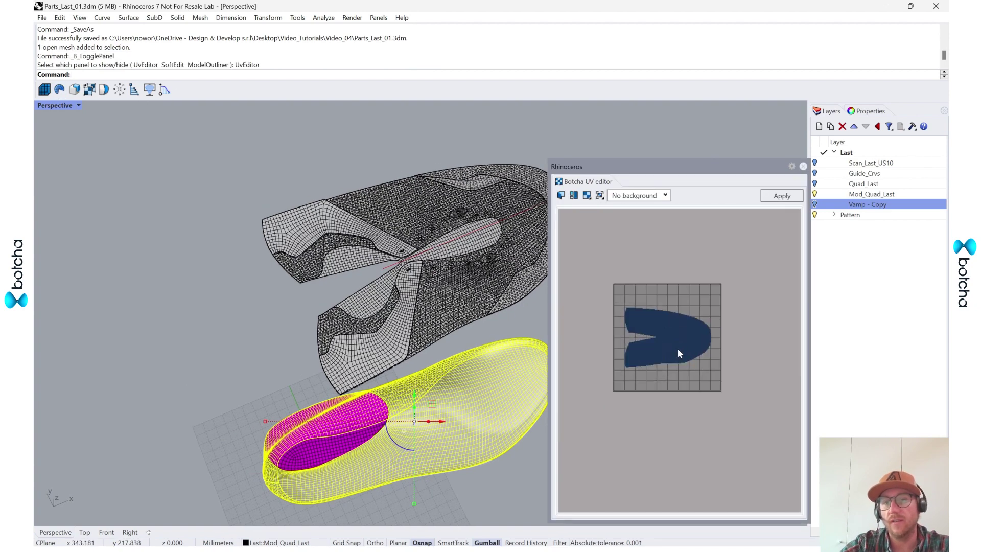
scroll(669, 357, "up", 4)
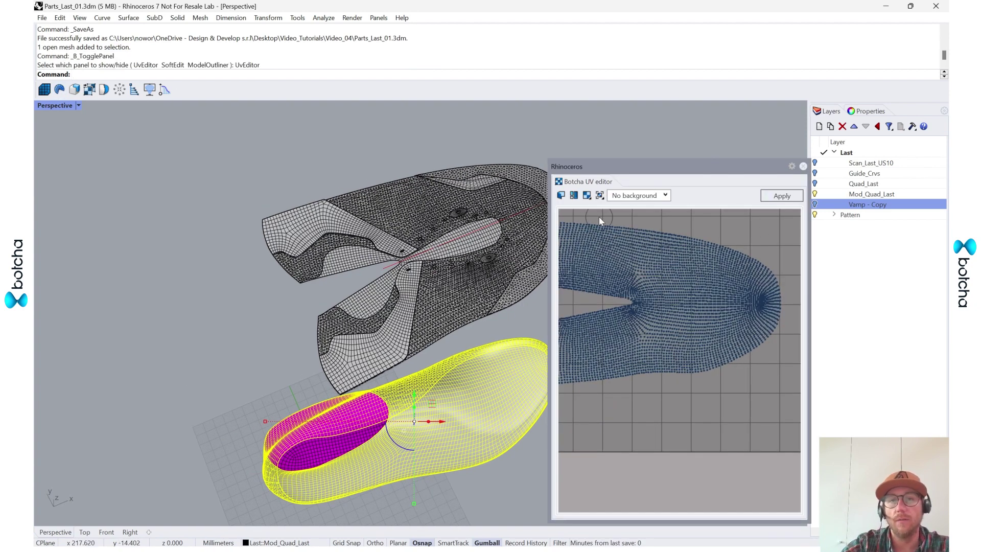
Step: Unwrap the 3D last's UVs in the UV editor and close the editor
left_click(561, 196)
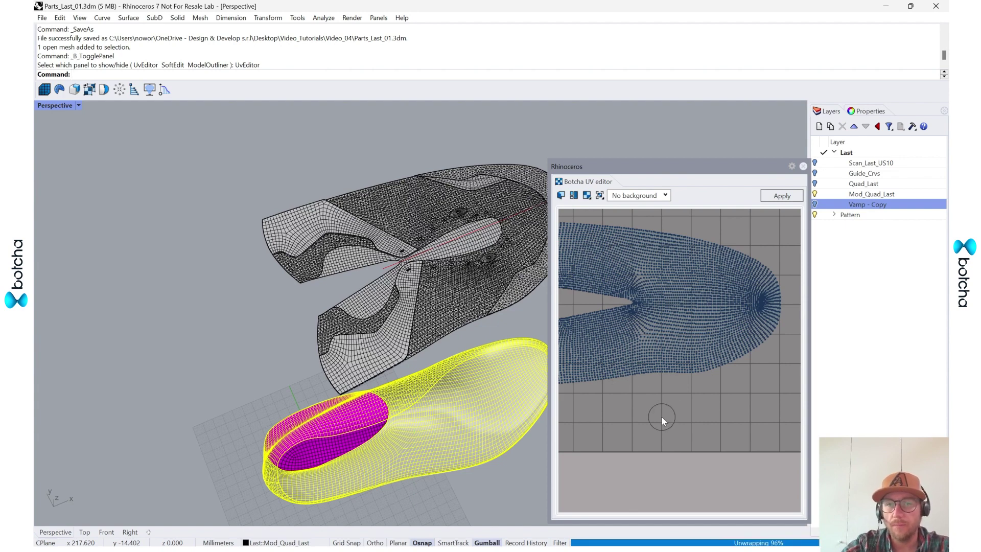
scroll(672, 418, "down", 5)
scroll(671, 417, "up", 5)
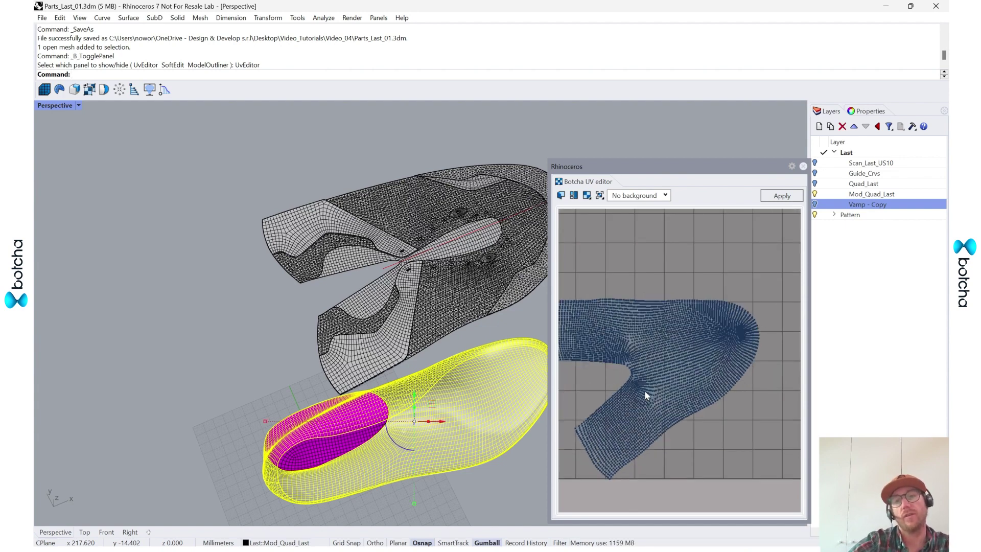
left_click(803, 166)
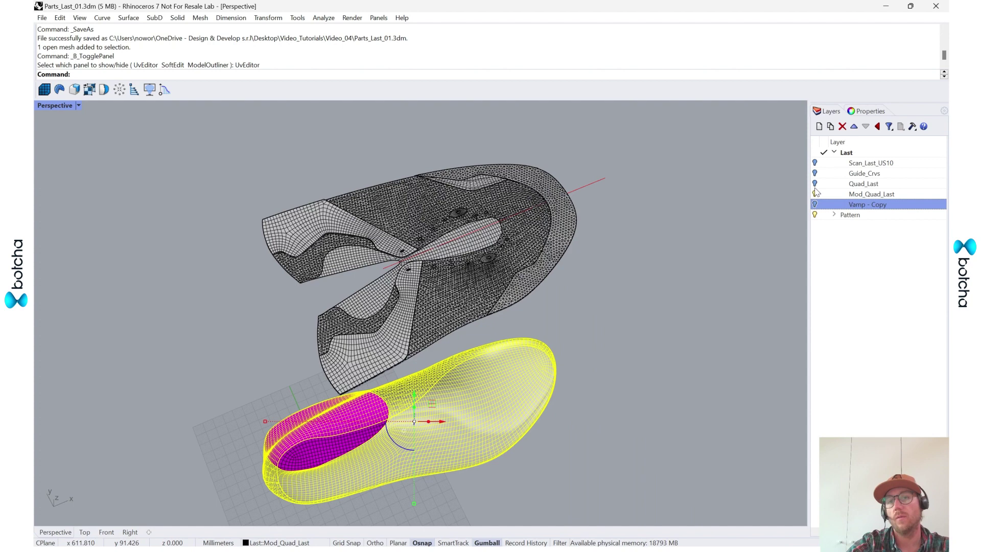
Step: Show the Quad_Last layer and delete the flattened mesh on it that overlaps the pattern parts
left_click(815, 184)
left_click(282, 373)
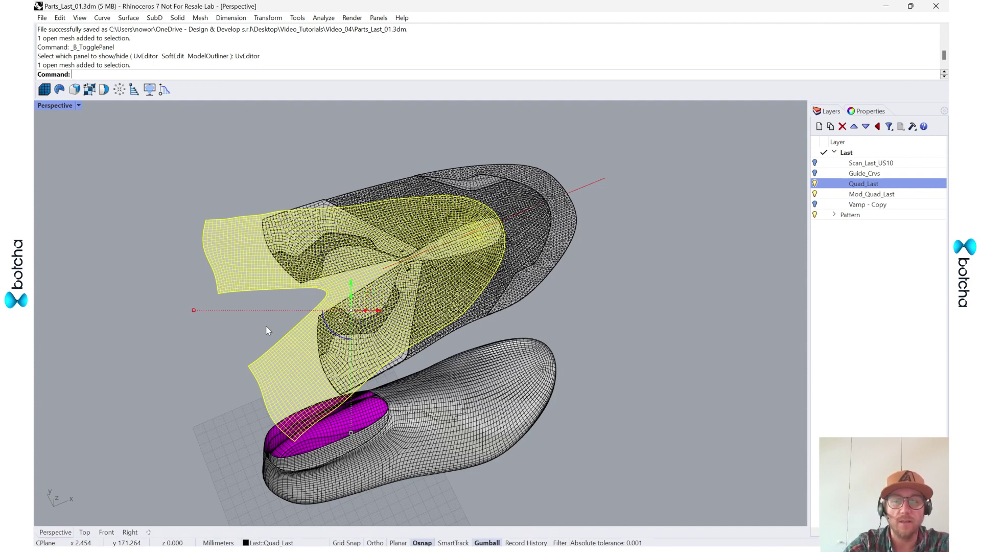
key("Delete")
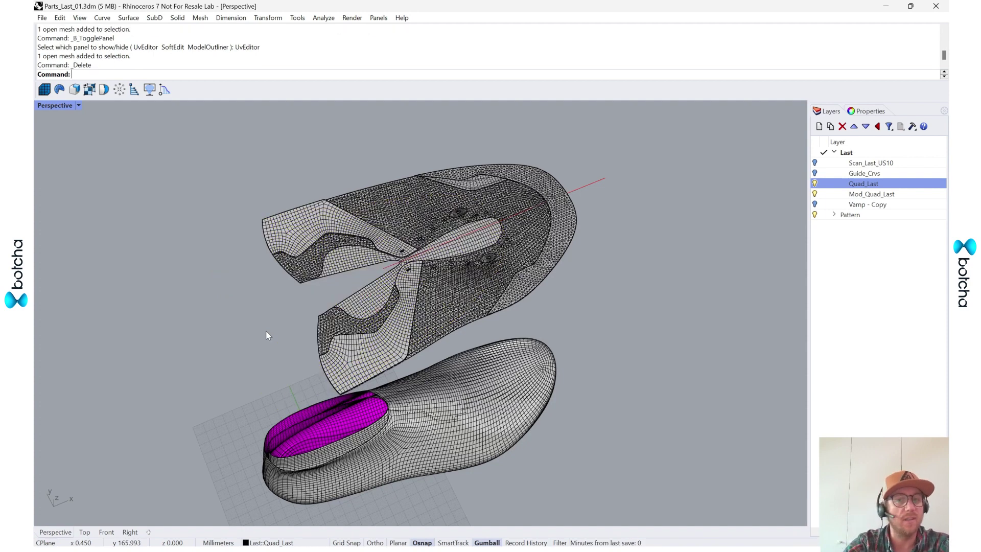
Step: Identify the flattened last mesh beneath the pattern parts and switch to a full-size Top view of the model
left_click(379, 301)
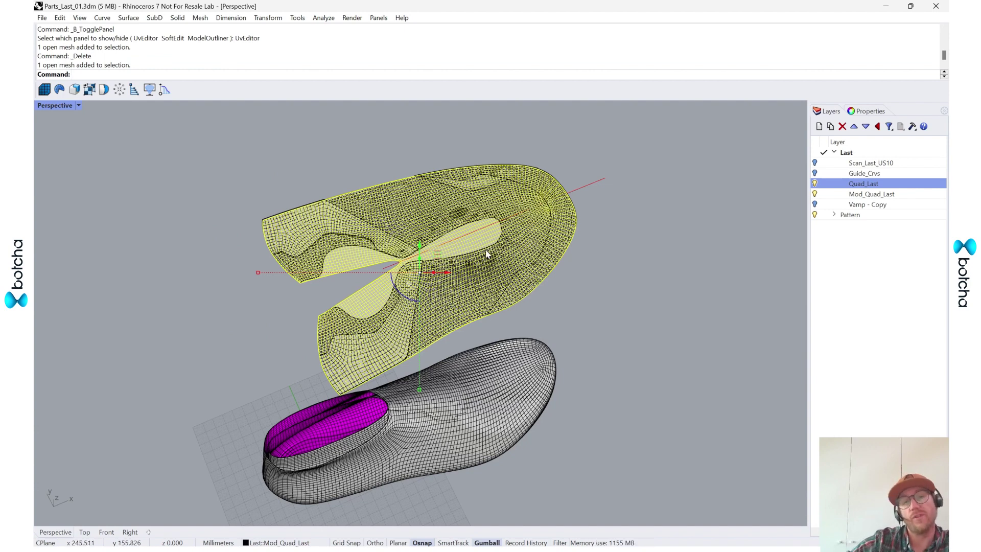
left_click(189, 357)
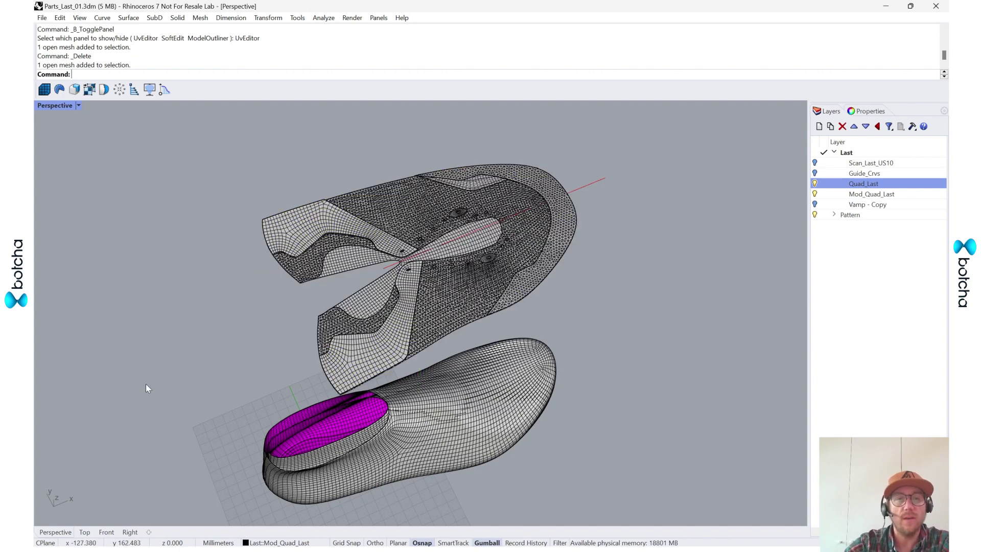
double_click(48, 105)
double_click(41, 106)
scroll(428, 354, "down", 3)
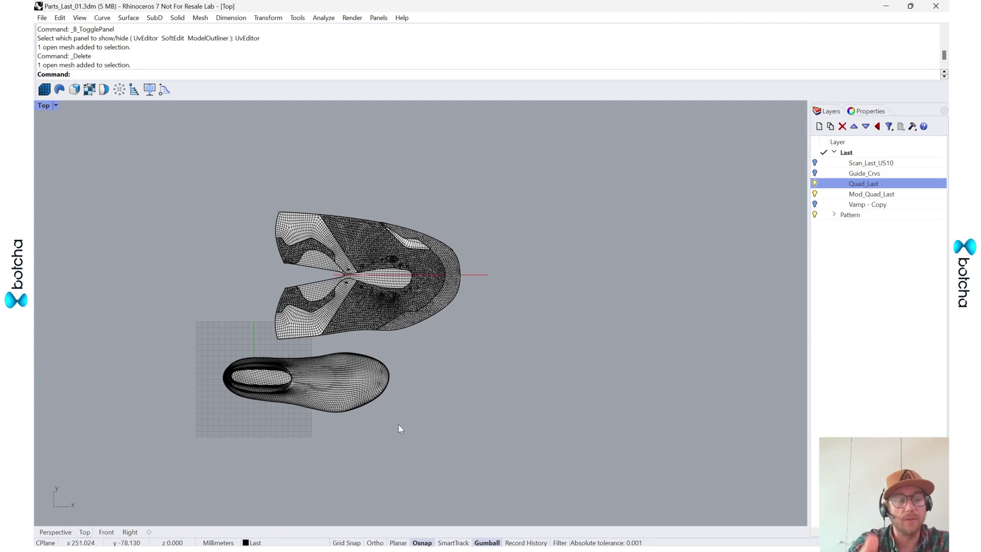
Step: Draw a 450 x 450 mm rectangle with its first corner at the origin
type("Re")
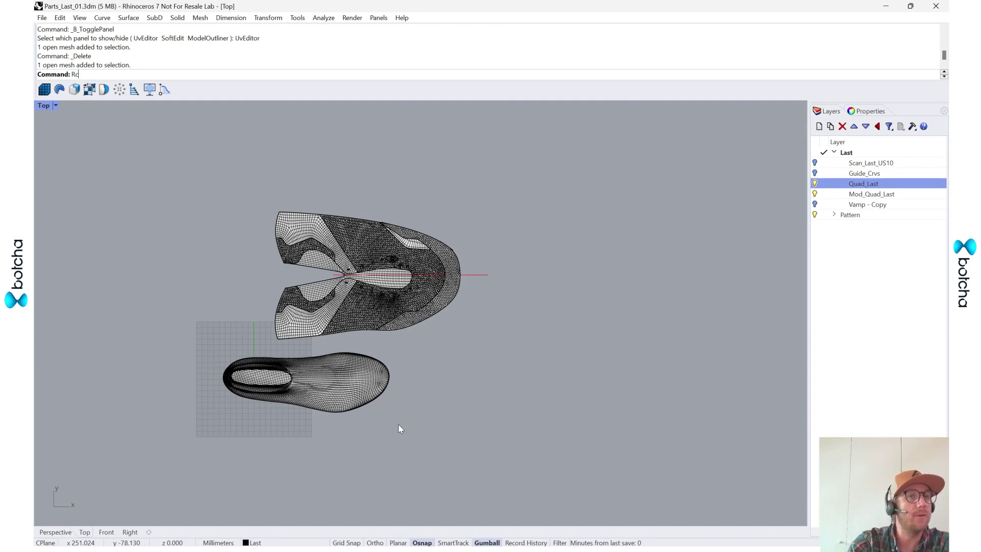
type("ctangle")
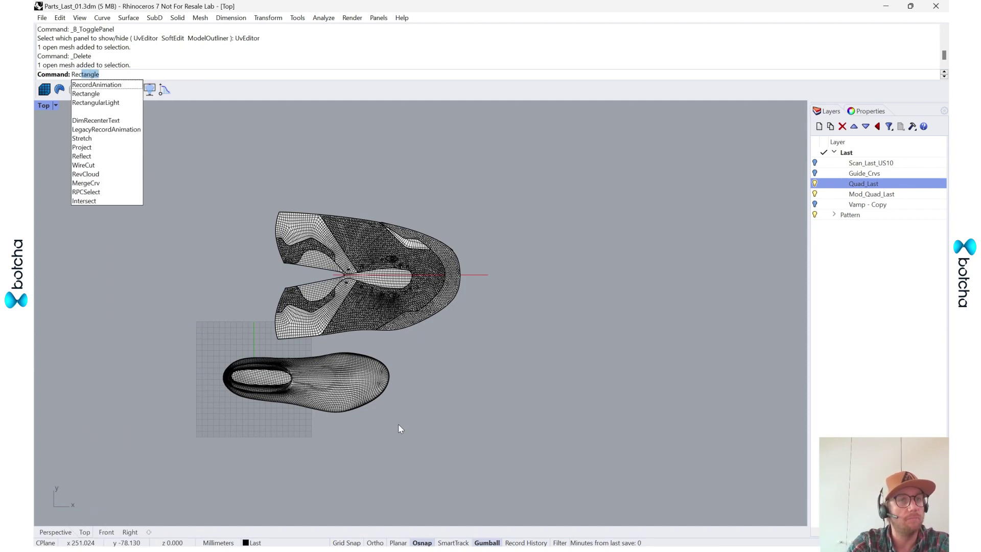
key("Return")
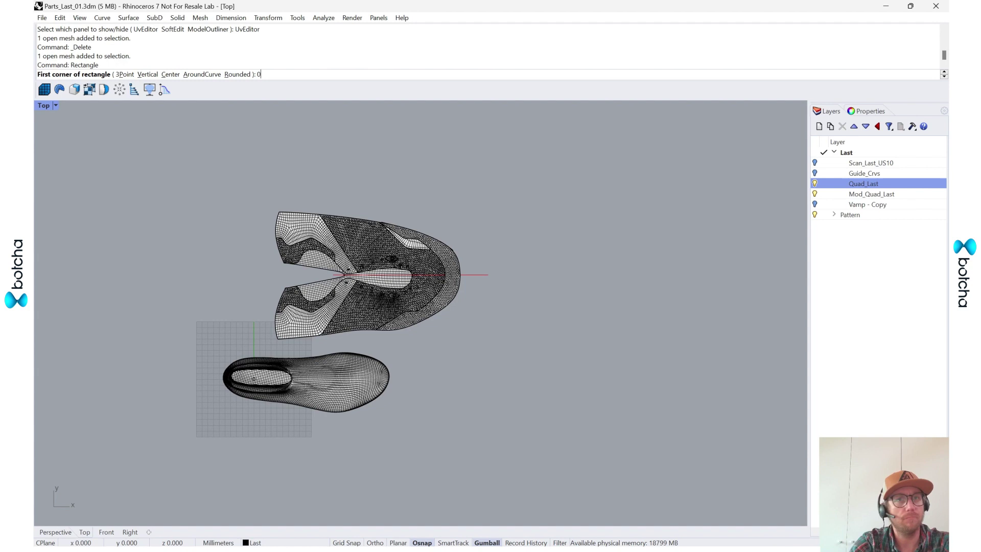
type("0")
key("Return")
type("450")
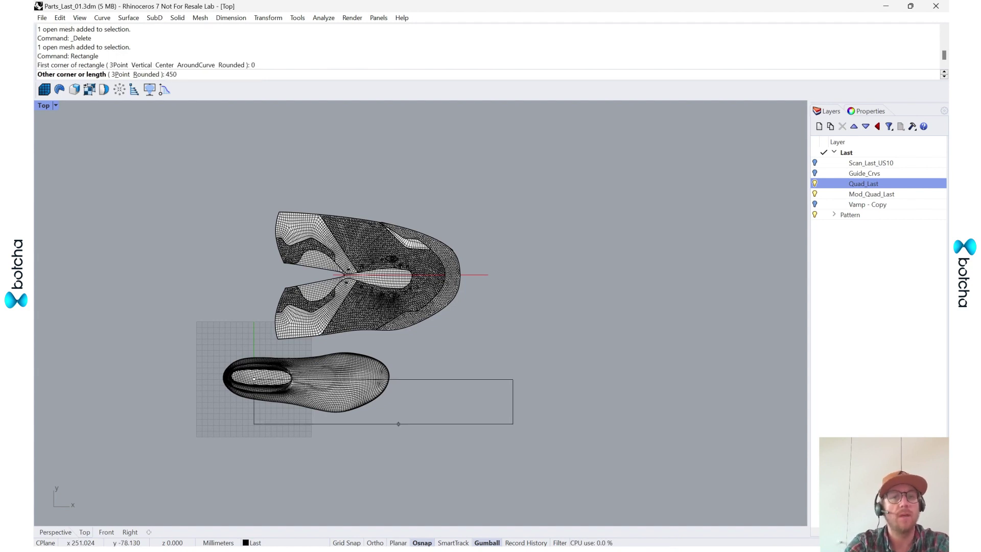
key("Return")
type("450")
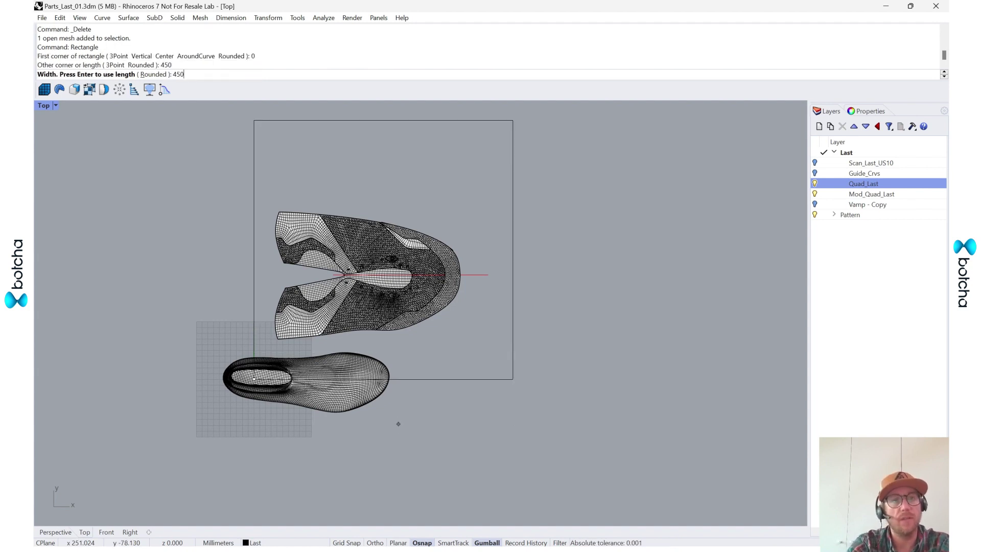
key("Return")
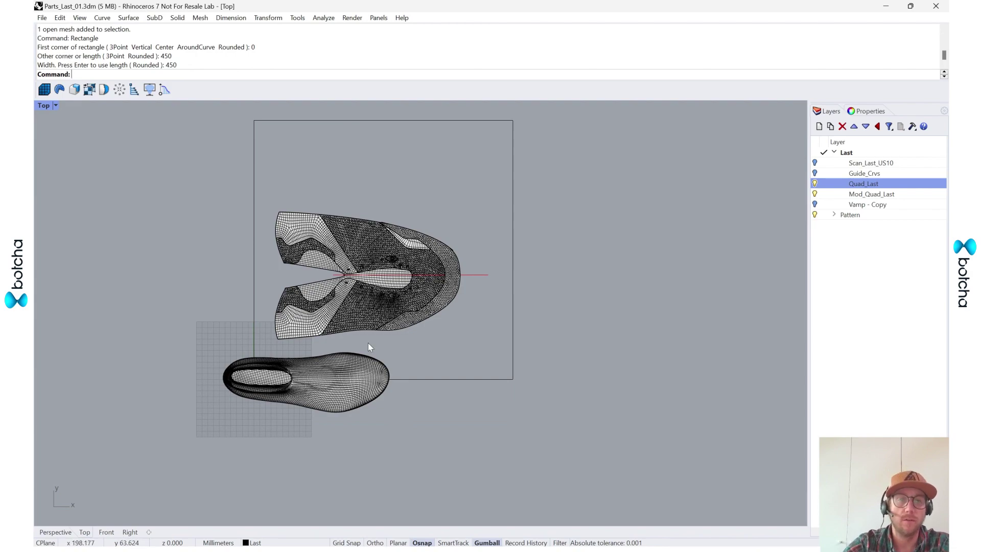
Step: Shift the square slightly in the negative X direction so it frames the flattened pattern with more even margins
scroll(307, 278, "up", 5)
scroll(611, 319, "down", 5)
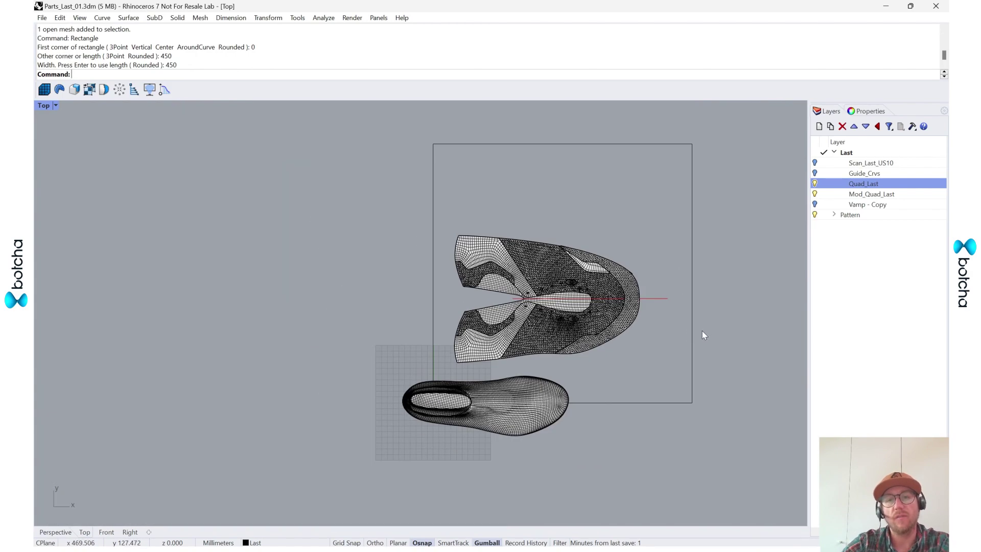
left_click(692, 341)
right_click_drag(709, 351, 670, 348)
left_click_drag(552, 276, 542, 276)
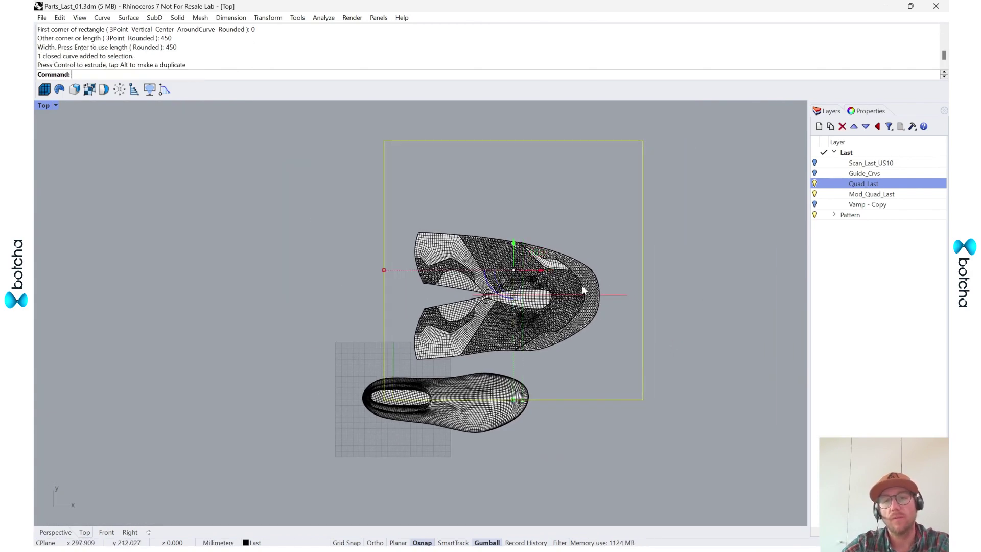
left_click(760, 350)
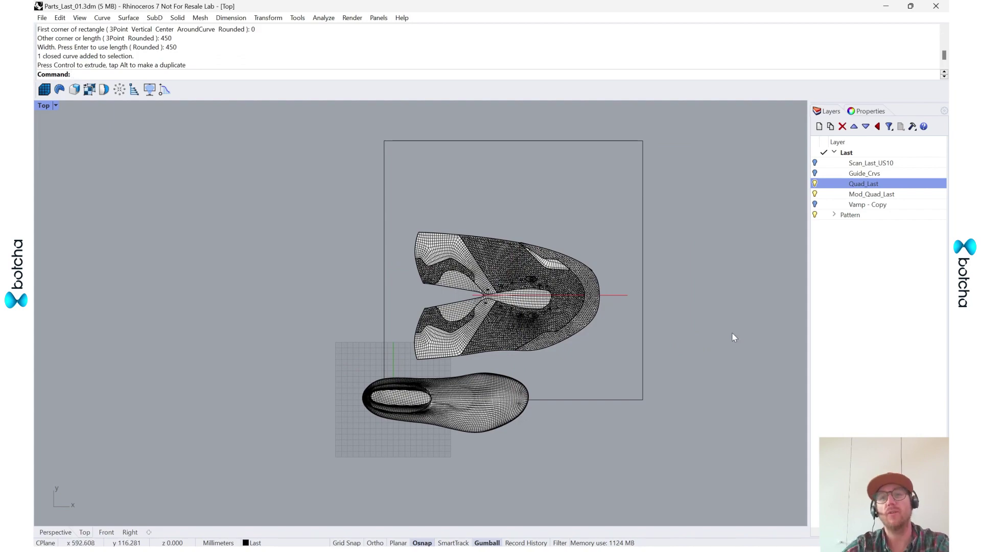
scroll(471, 300, "up", 5)
scroll(287, 307, "down", 3)
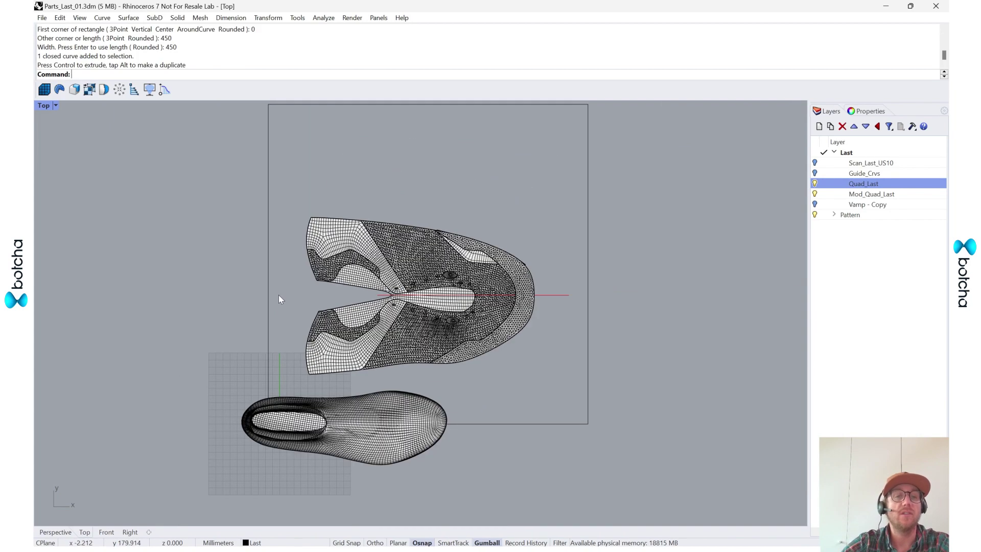
Step: Generate planar UVs for the flattened last mesh using the square as the reference curve
left_click(88, 92)
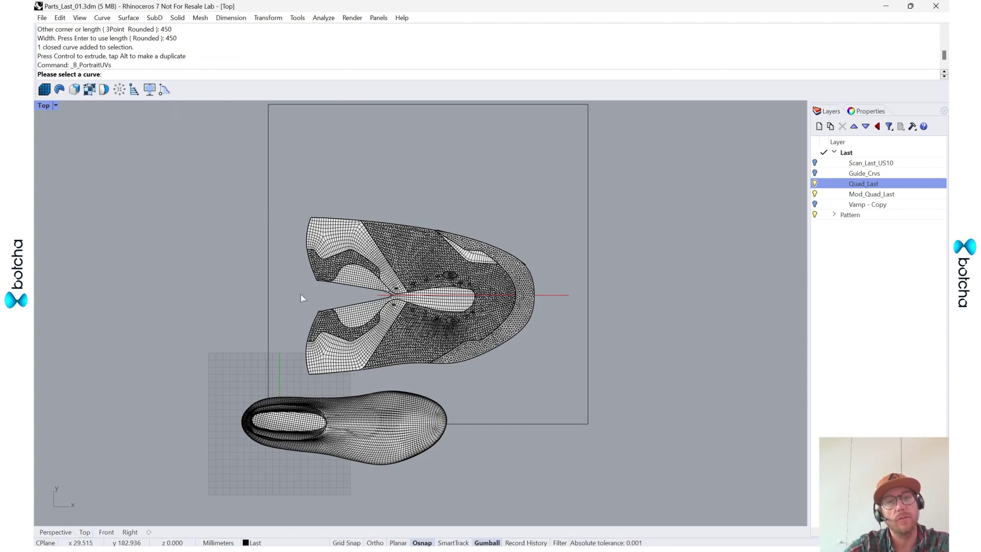
scroll(310, 290, "up", 3)
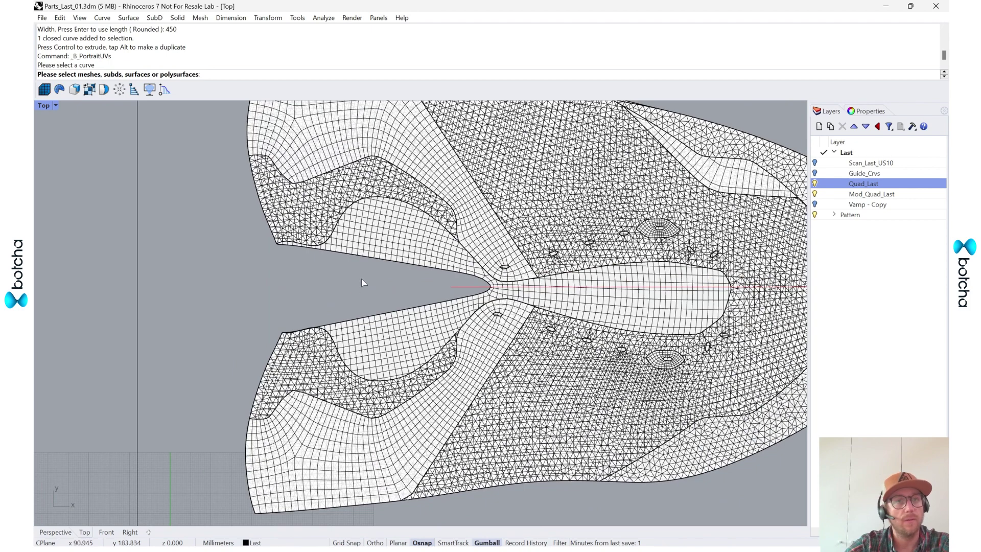
left_click(384, 237)
scroll(266, 280, "down", 2)
key("Return")
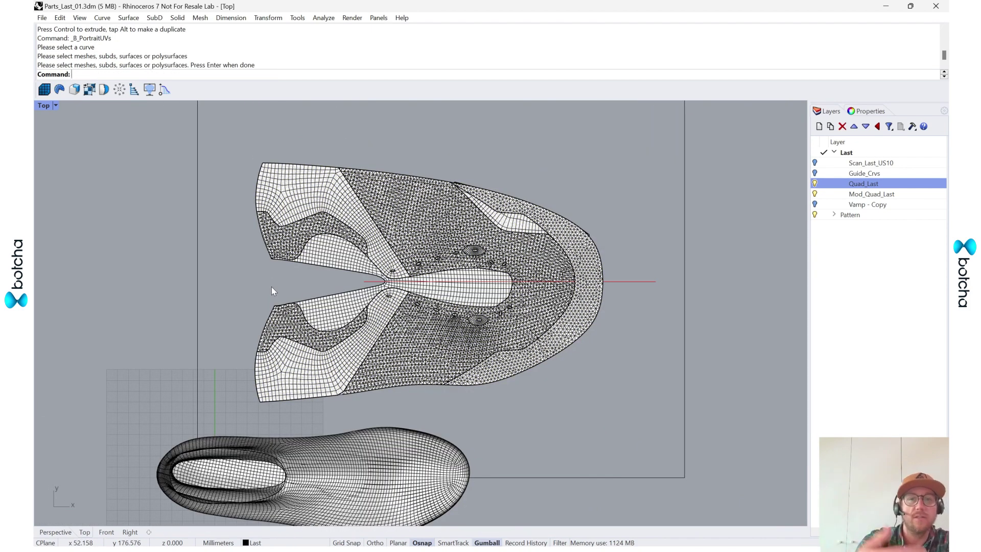
Step: Inspect the flattened last mesh's planar UV layout in the Botcha UV editor
left_click(310, 248)
left_click(104, 95)
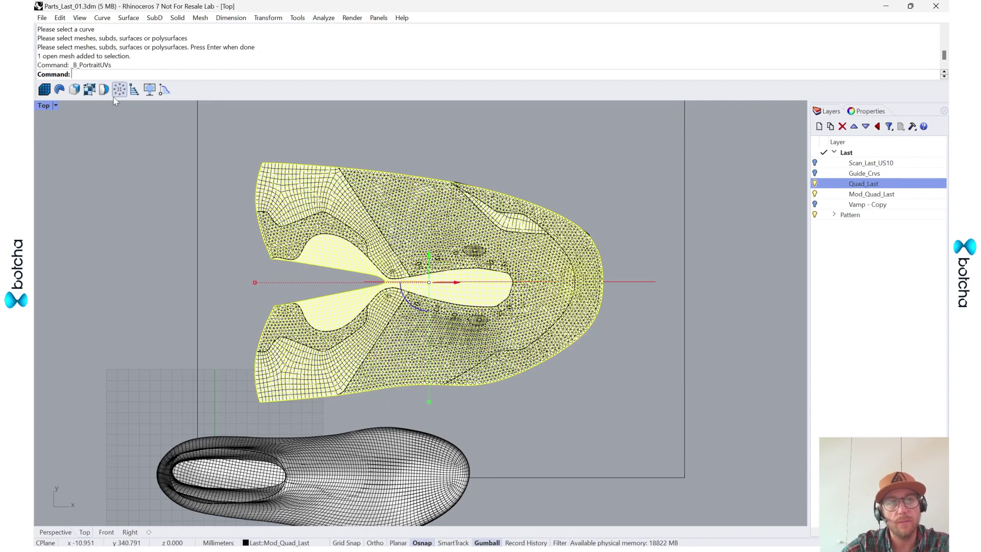
left_click(59, 90)
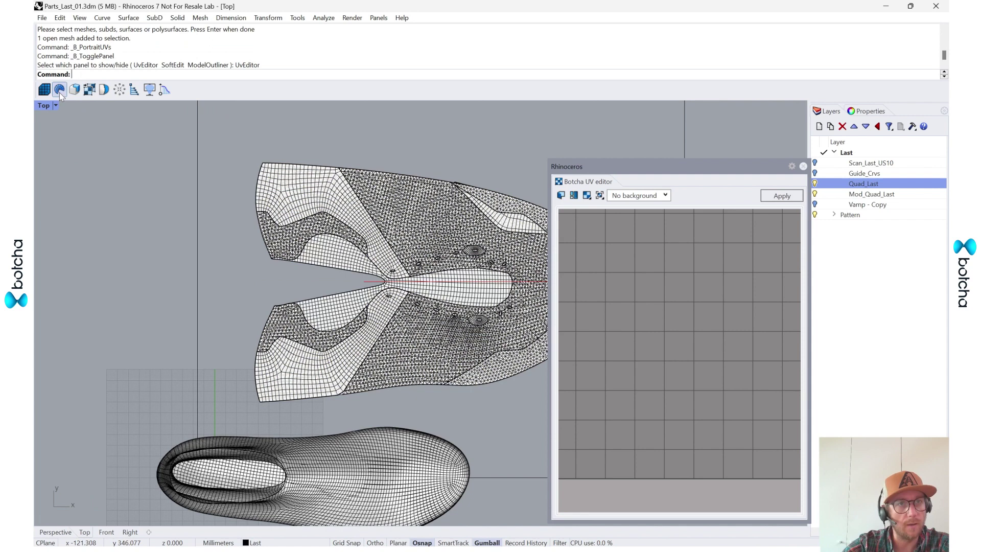
left_click(332, 260)
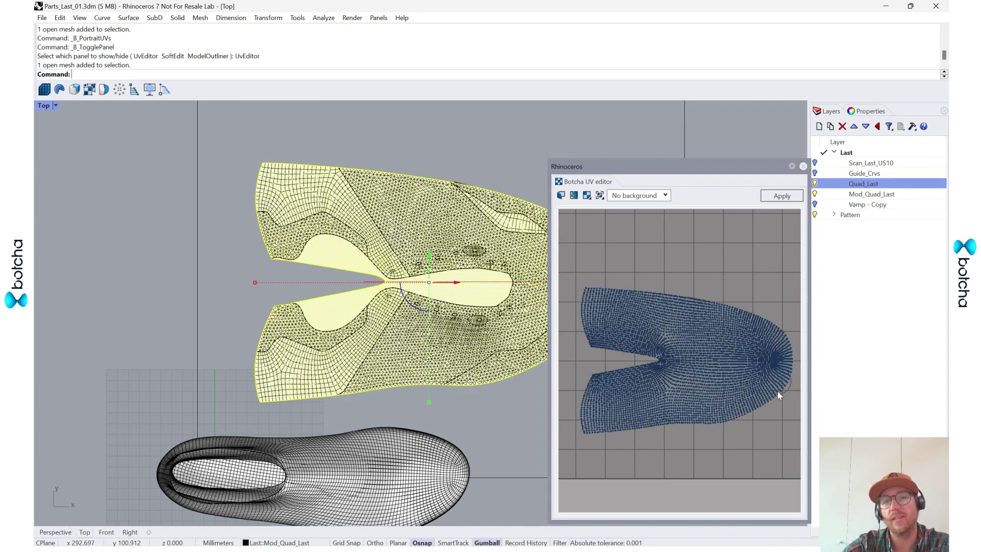
scroll(624, 392, "down", 8)
scroll(625, 392, "up", 5)
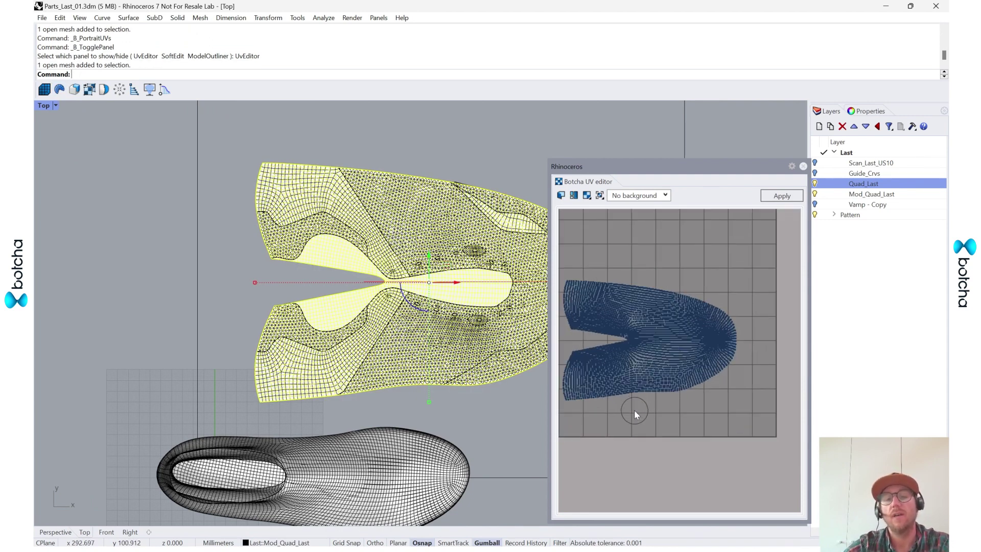
scroll(411, 158, "down", 1)
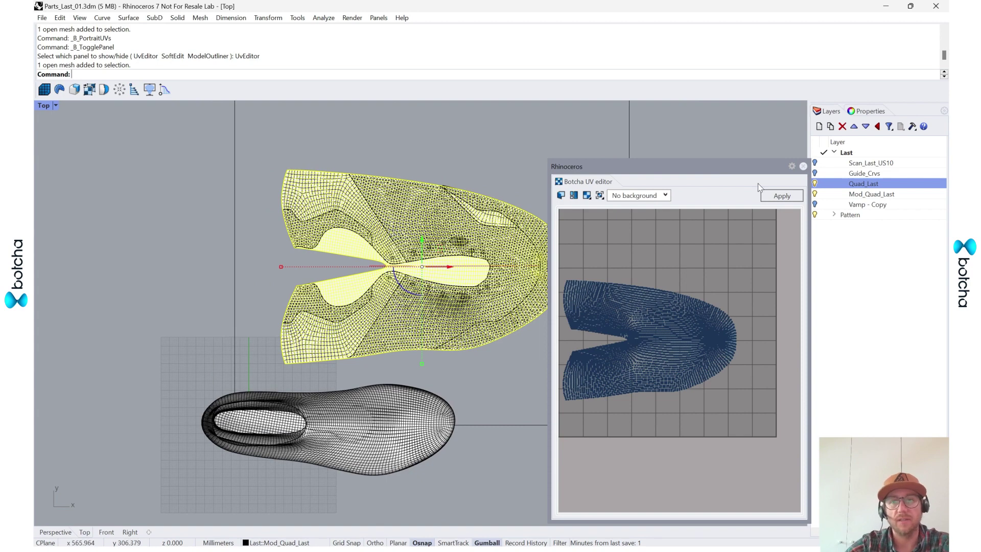
left_click(438, 165)
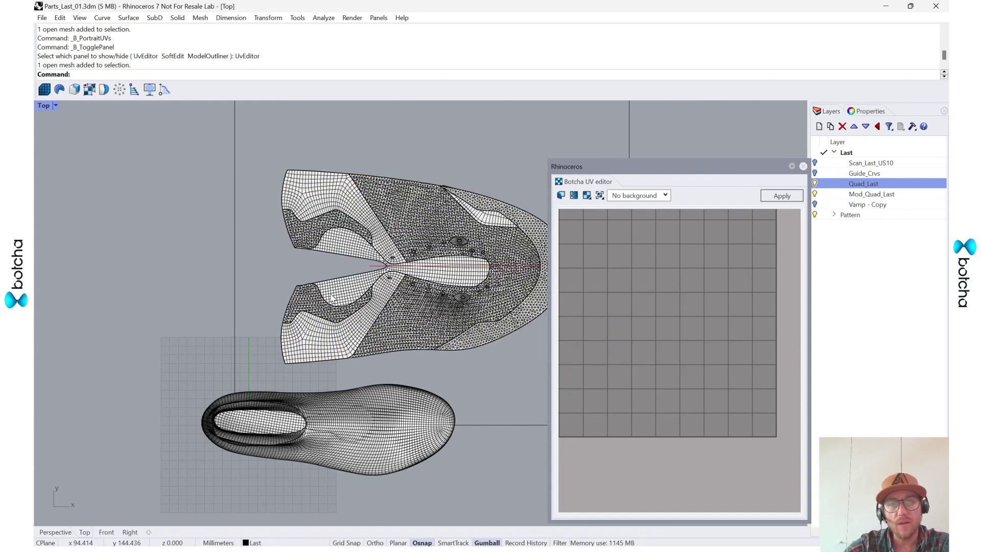
Step: Check the 3D last mesh's UV layout in the UV editor for comparison with the flattened mesh
left_click(376, 467)
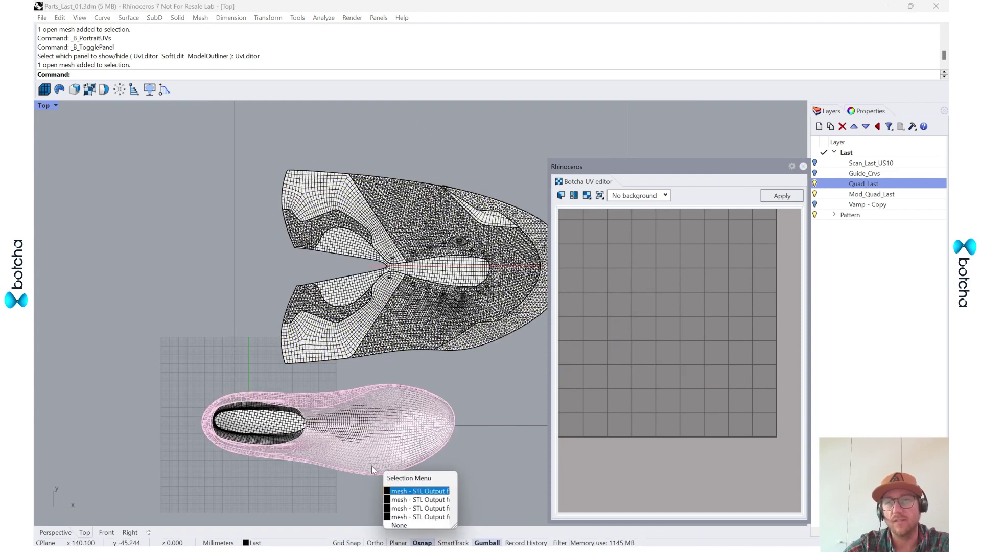
left_click(407, 498)
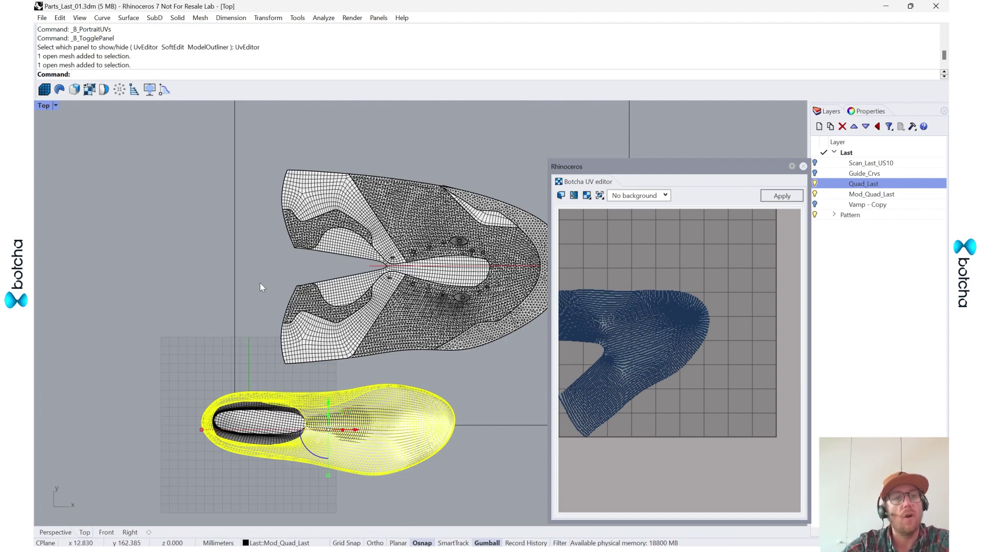
left_click(140, 125)
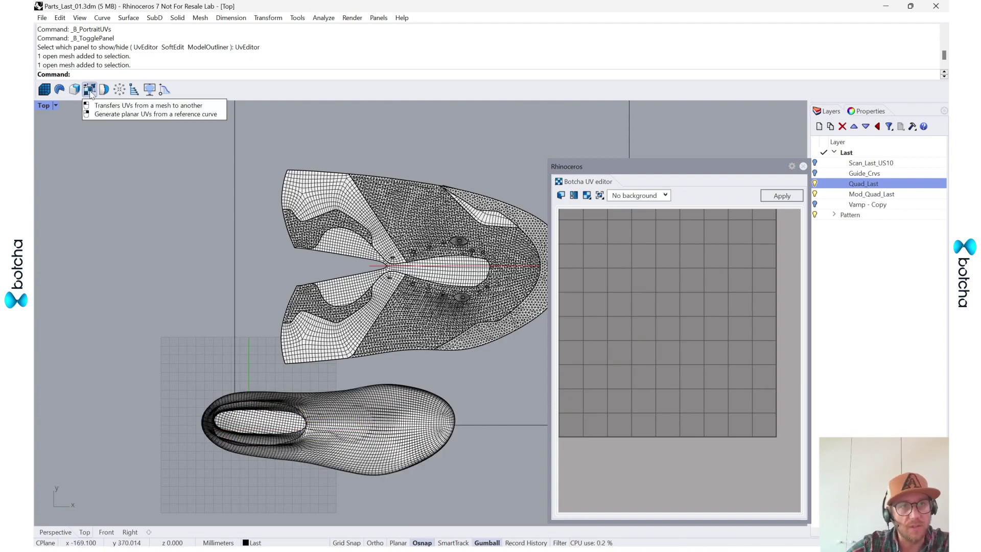
Step: Transfer the UVs from the flattened last mesh to both overlapping 3D last meshes using the Topology based method
left_click(90, 93)
left_click(334, 289)
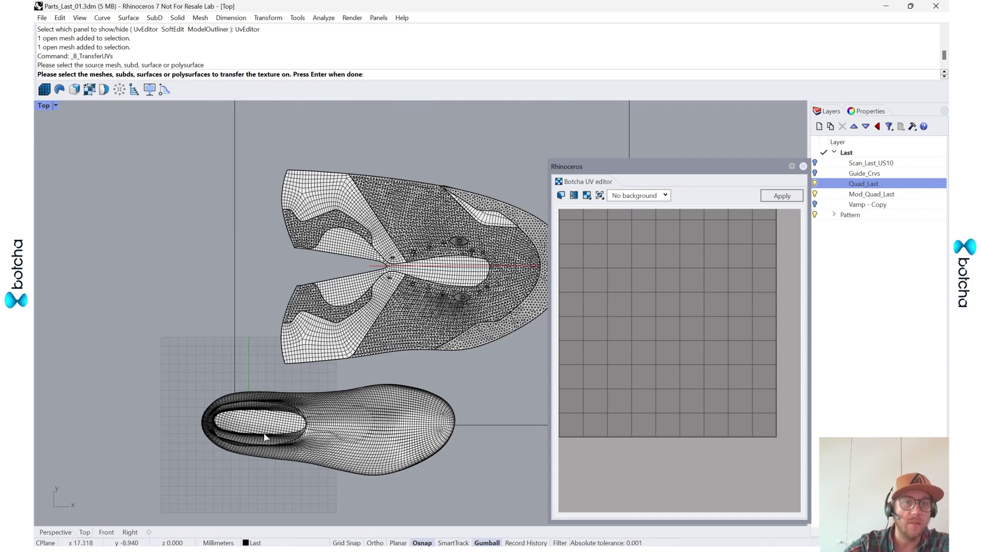
scroll(307, 415, "up", 3)
left_click(249, 408)
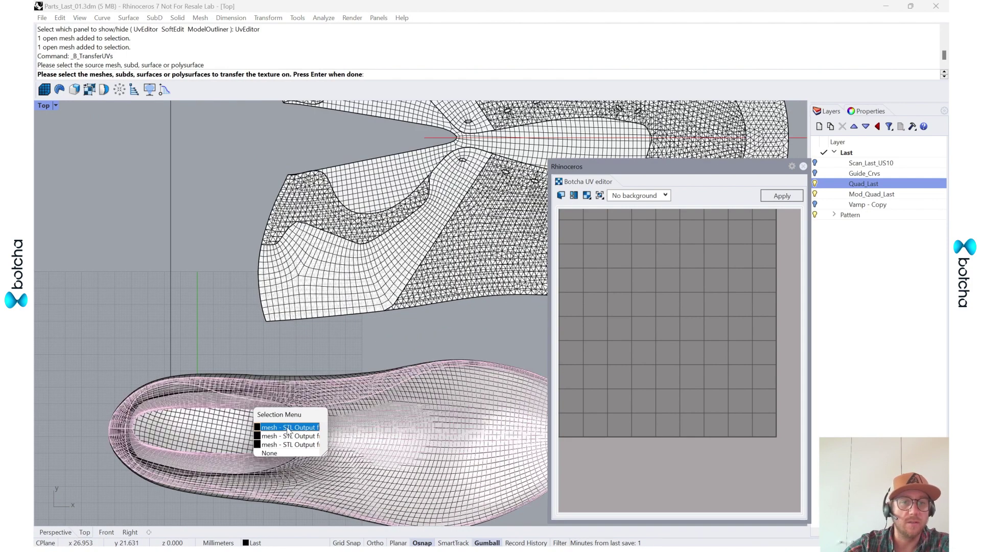
left_click(288, 428)
left_click(213, 376)
key("Return")
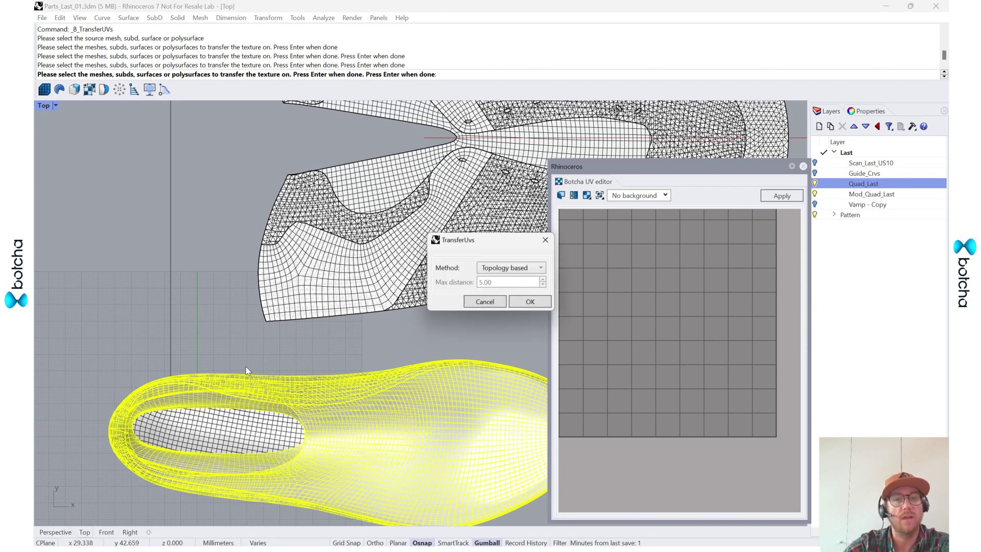
left_click(496, 269)
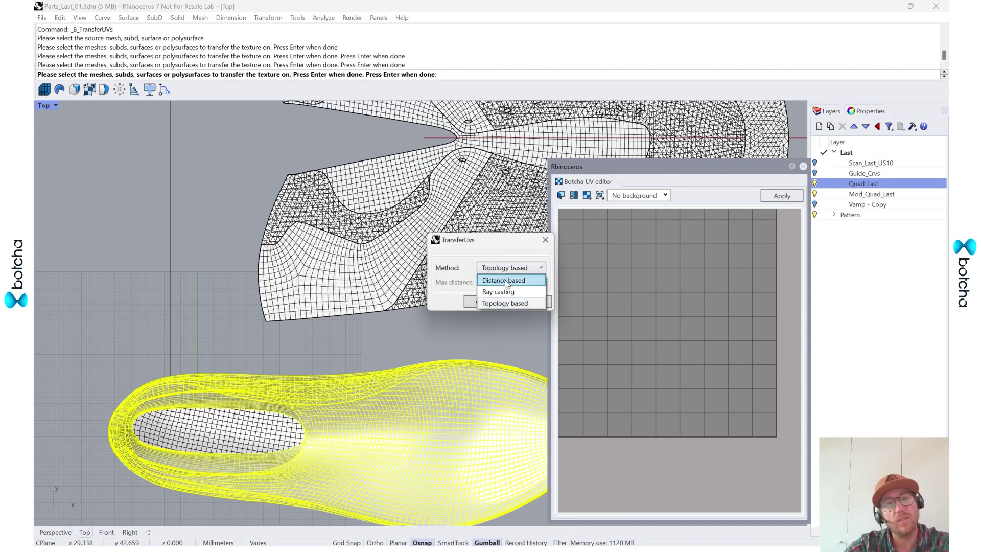
left_click(495, 304)
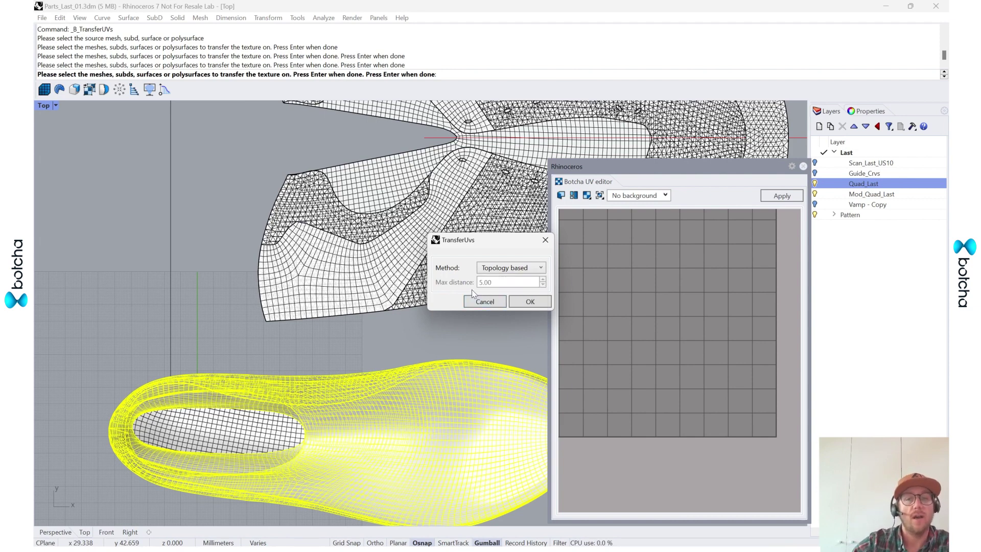
left_click(535, 303)
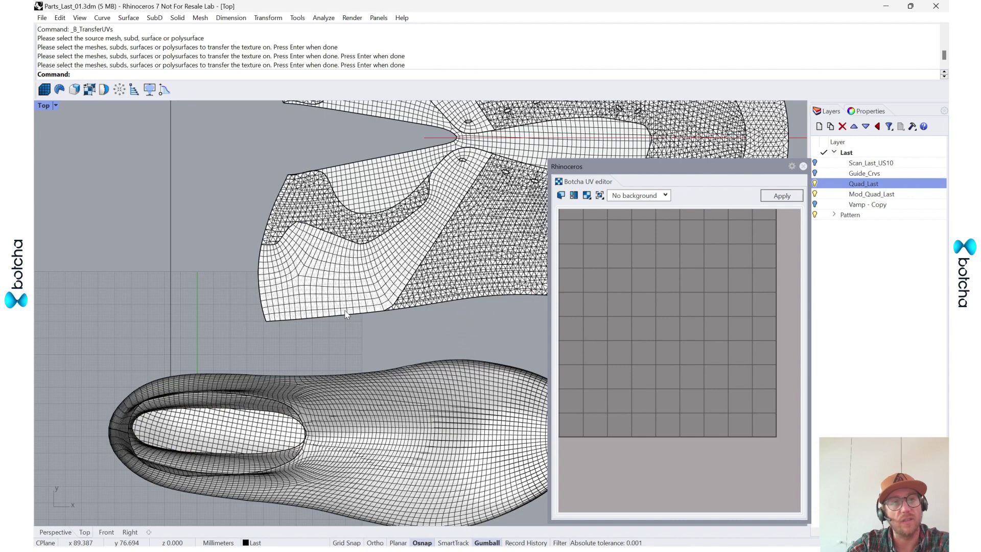
Step: Check the 3D last mesh's transferred UV layout in the UV editor and close the editor
left_click(363, 387)
left_click(426, 415)
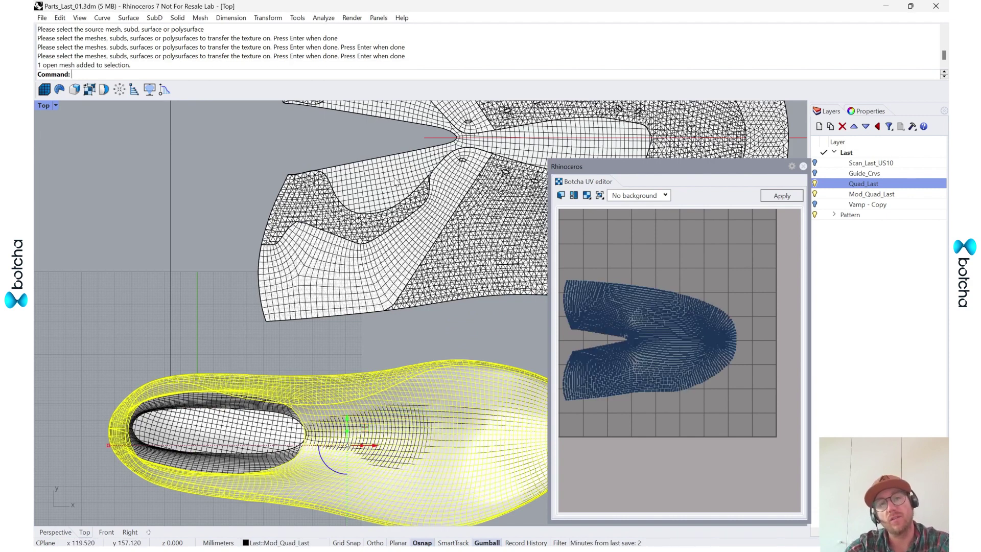
left_click(803, 166)
Step: Delete the square reference curve around the flattened pattern
left_click(598, 369)
scroll(596, 365, "down", 8)
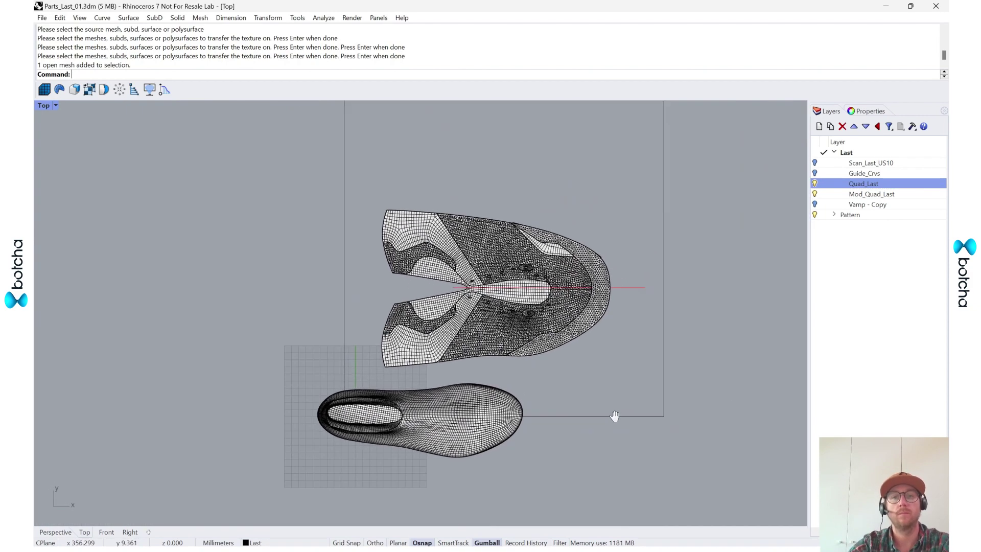
left_click_drag(708, 349, 637, 350)
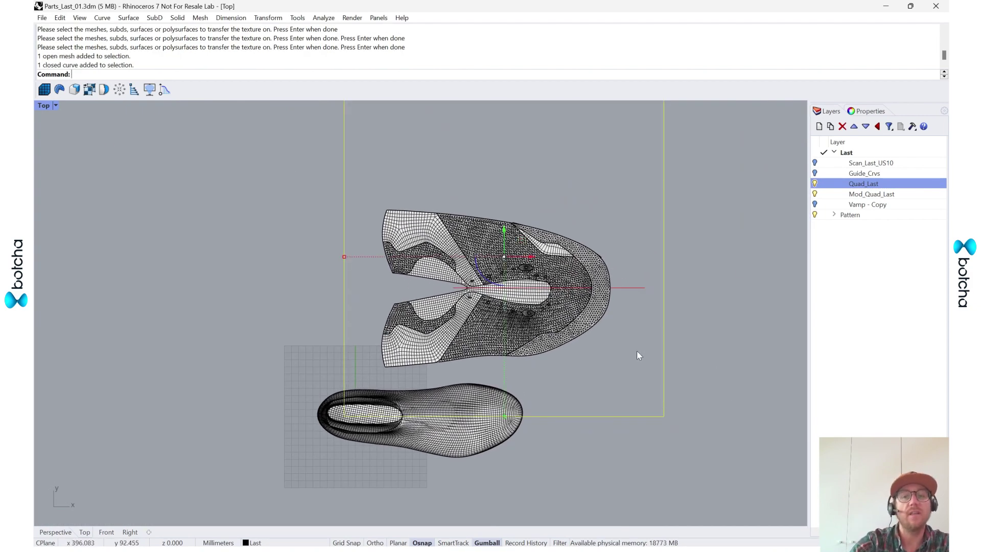
key("Delete")
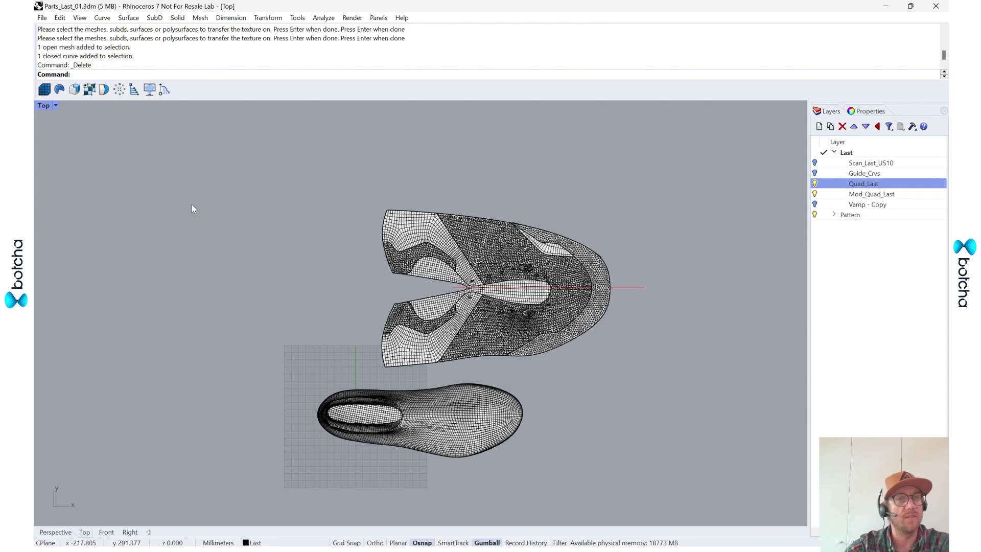
Step: Examine the flattened pattern parts and the 3D last from several angles in the Perspective view
double_click(42, 105)
left_click(441, 105)
double_click(441, 105)
right_click_drag(675, 346, 476, 458)
scroll(338, 428, "up", 6)
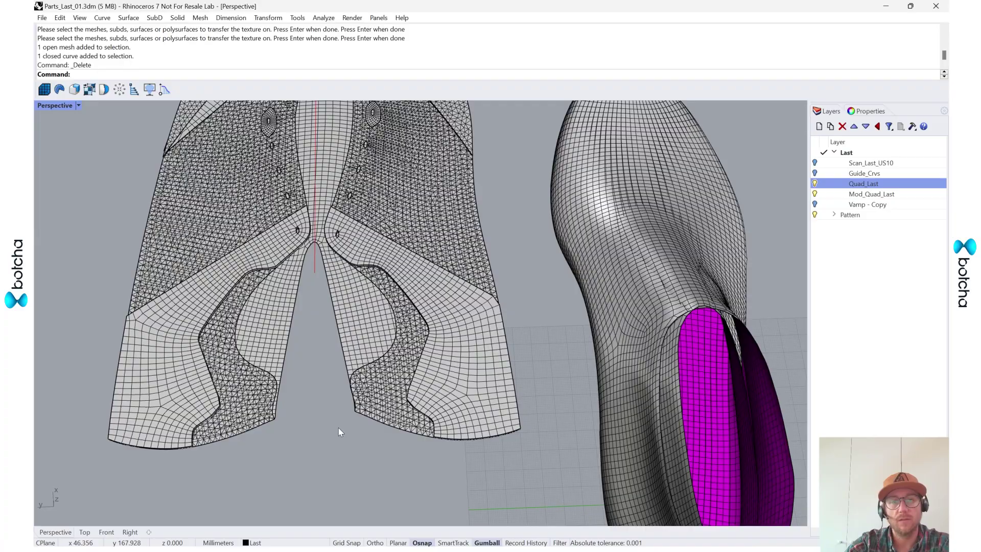
right_click_drag(339, 428, 418, 357)
scroll(499, 375, "up", 5)
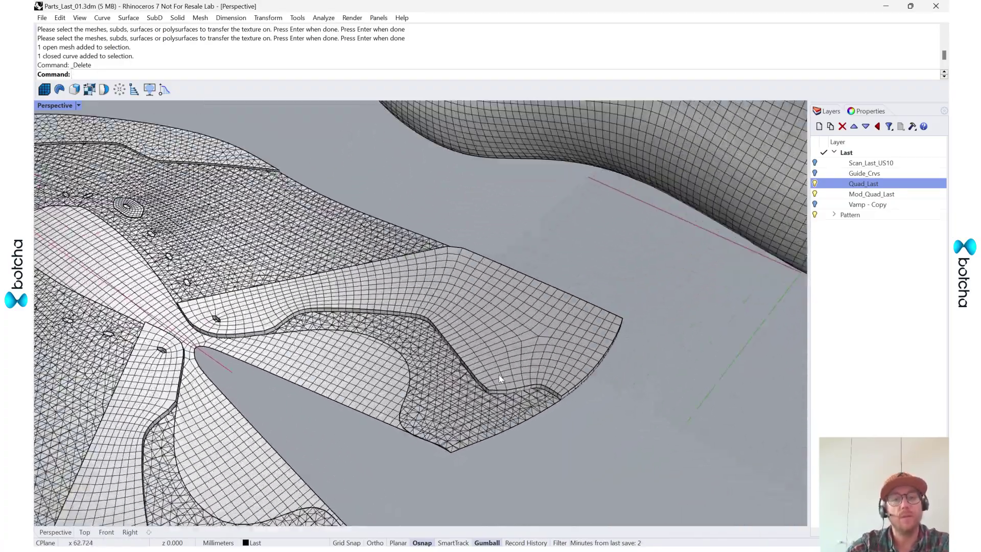
scroll(503, 374, "down", 10)
right_click_drag(503, 373, 558, 354)
Step: Open Grasshopper and clear all existing components from the Remap definition
type("Gr")
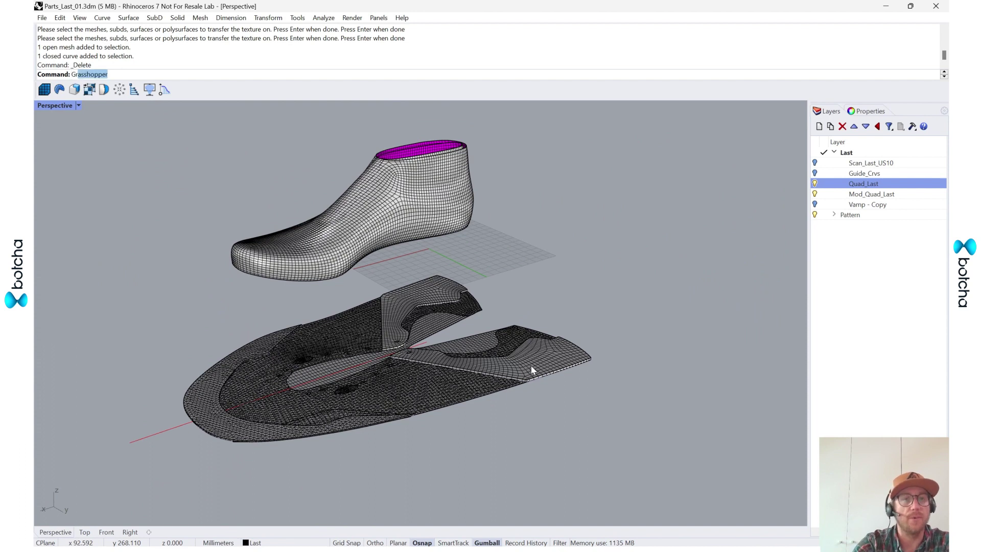
type("as")
key("Return")
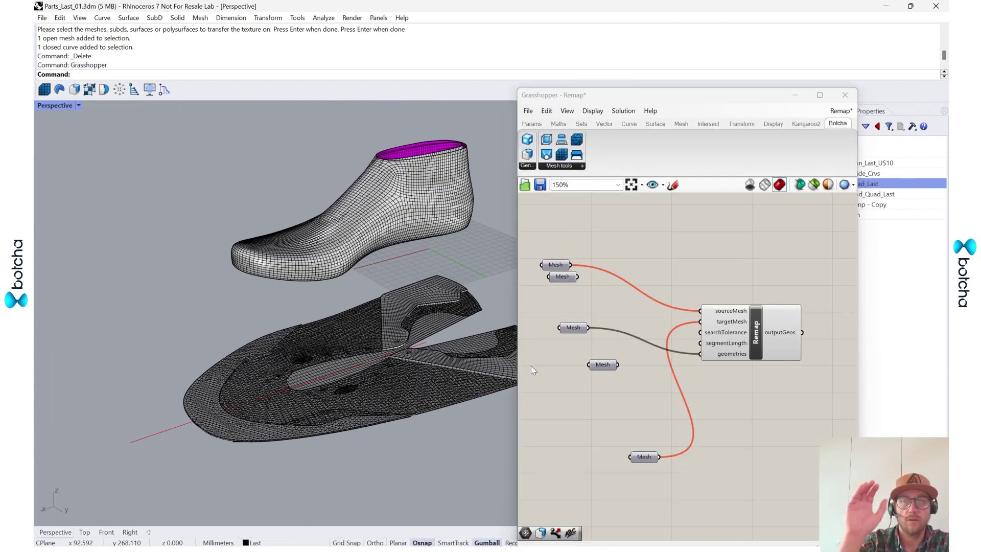
left_click_drag(809, 470, 544, 229)
key("Delete")
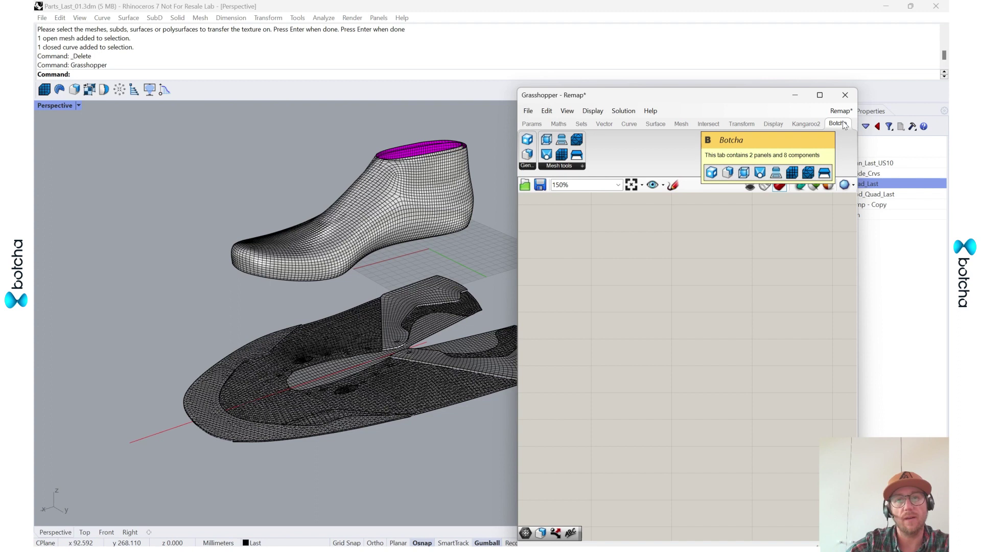
Step: Place Botcha's Remap component on the empty Grasshopper canvas
left_click(520, 166)
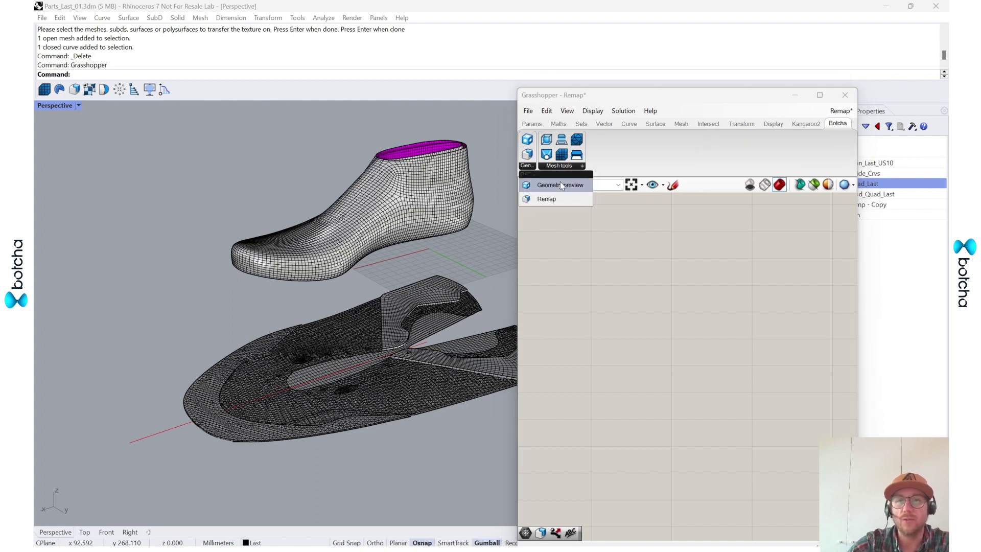
left_click(554, 164)
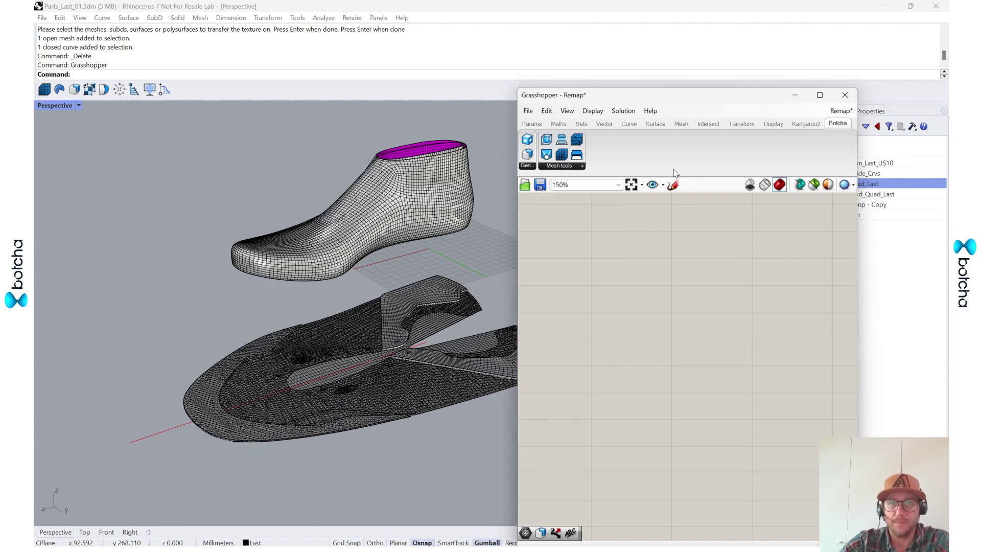
left_click_drag(527, 153, 737, 350)
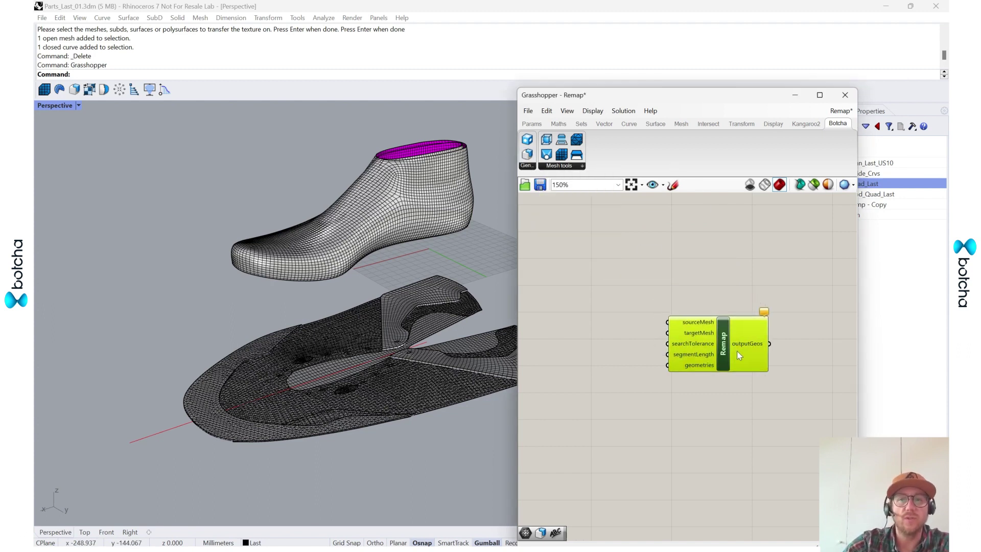
double_click(579, 283)
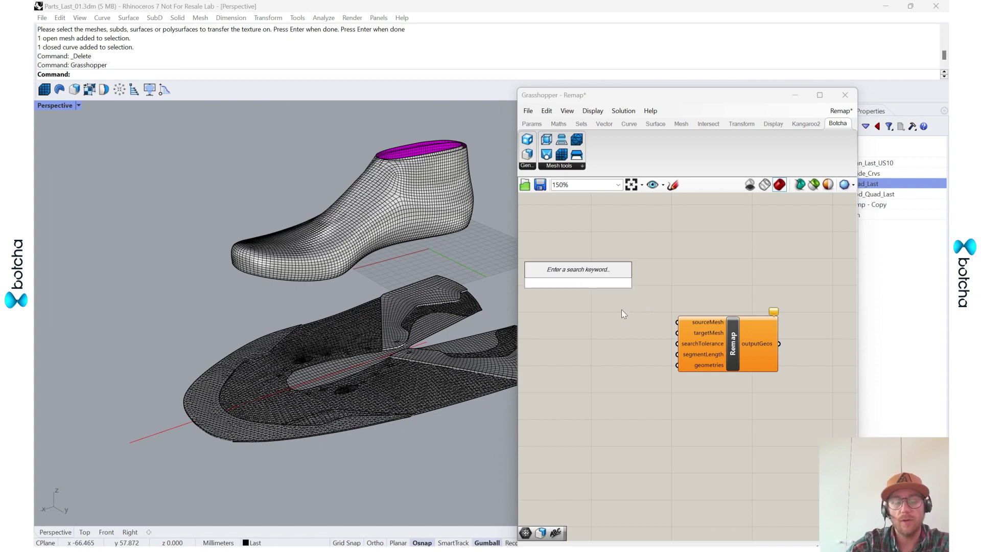
type("mesh")
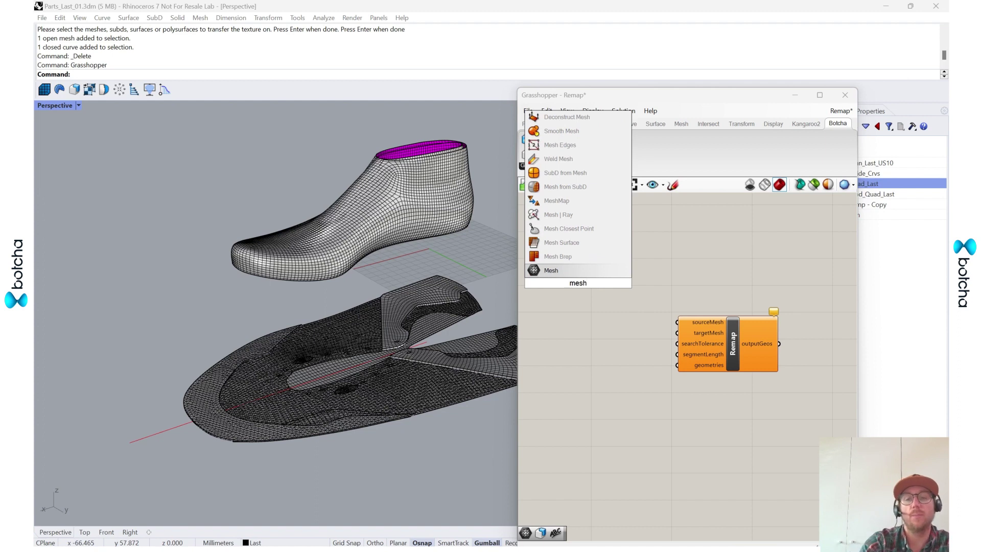
key("Return")
left_click(577, 283)
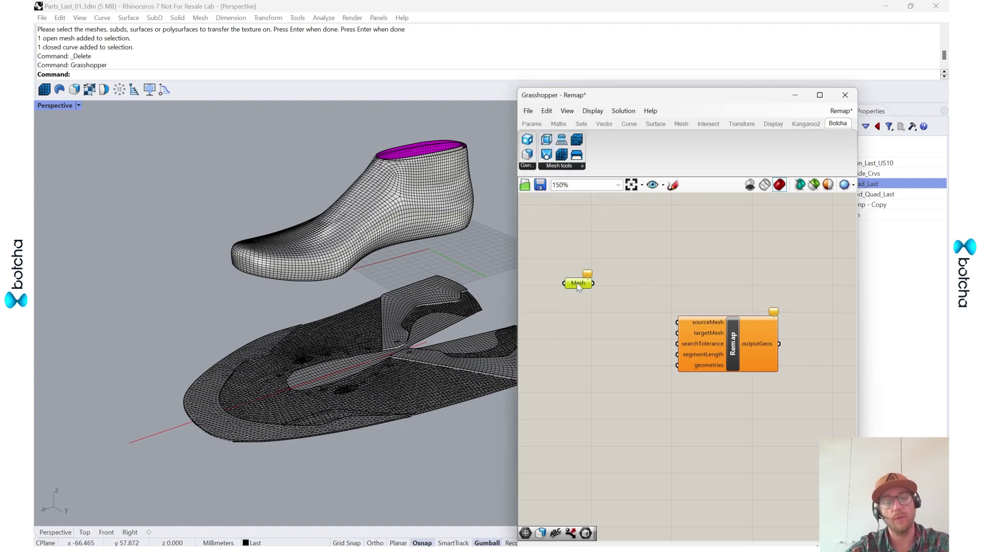
key("Delete")
right_click(564, 250)
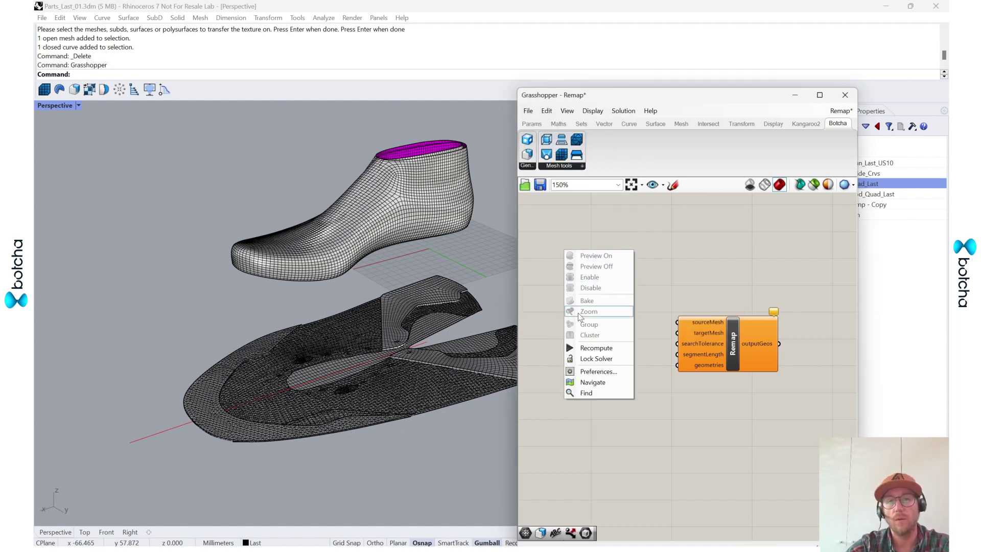
left_click(549, 240)
Step: Place four Mesh parameters beside the Remap component and add a second Remap component below the first
left_click(532, 124)
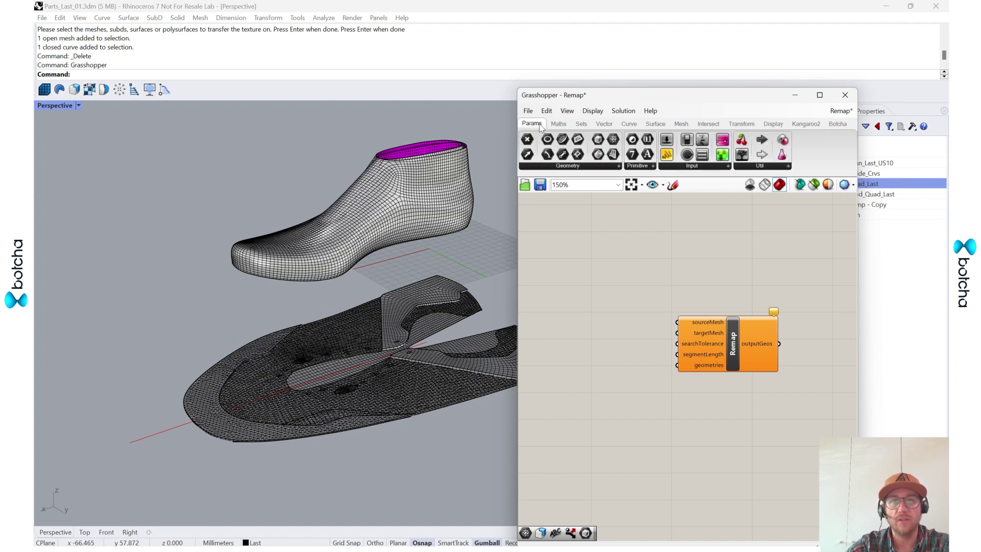
left_click_drag(613, 139, 571, 348)
left_click(558, 287)
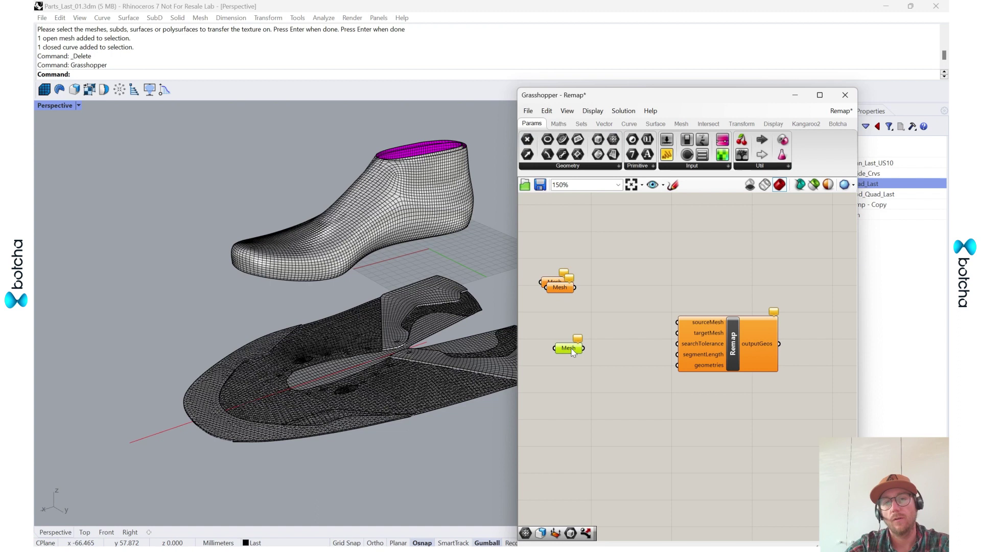
left_click_drag(560, 283, 563, 309)
left_click_drag(567, 351, 568, 425)
key("ctrl+c")
key("ctrl+v")
right_click_drag(695, 405, 684, 357)
left_click(721, 287)
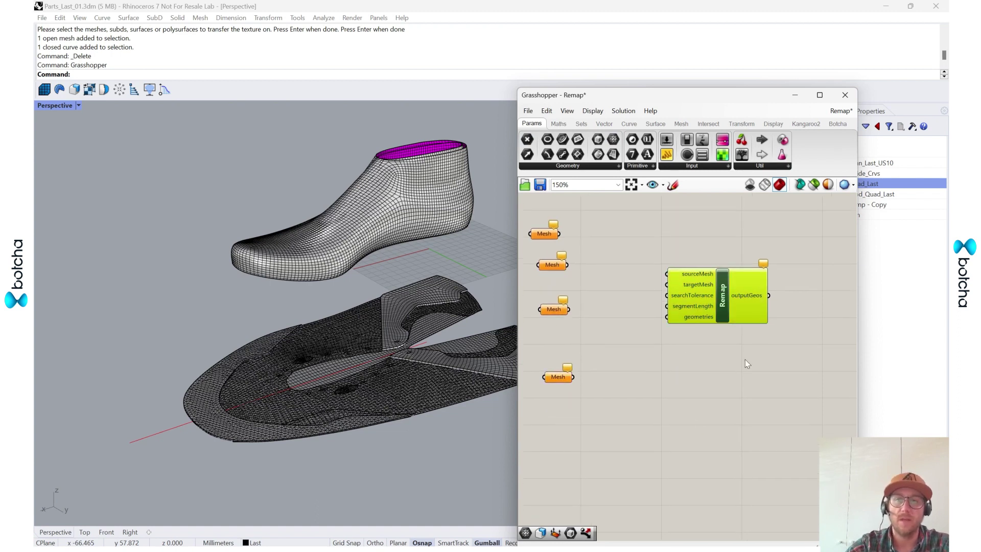
left_click_drag(732, 316, 722, 449)
Step: Assign the inner Quad_Last mesh to the lowest Mesh parameter and move that parameter beside the lower Remap component
scroll(455, 206, "up", 5)
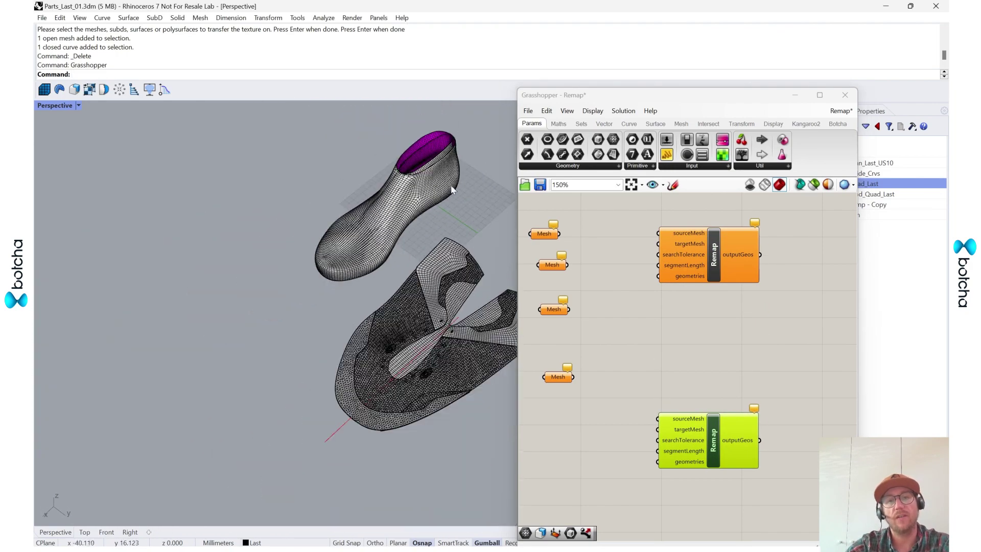
scroll(452, 190, "up", 3)
left_click(464, 150)
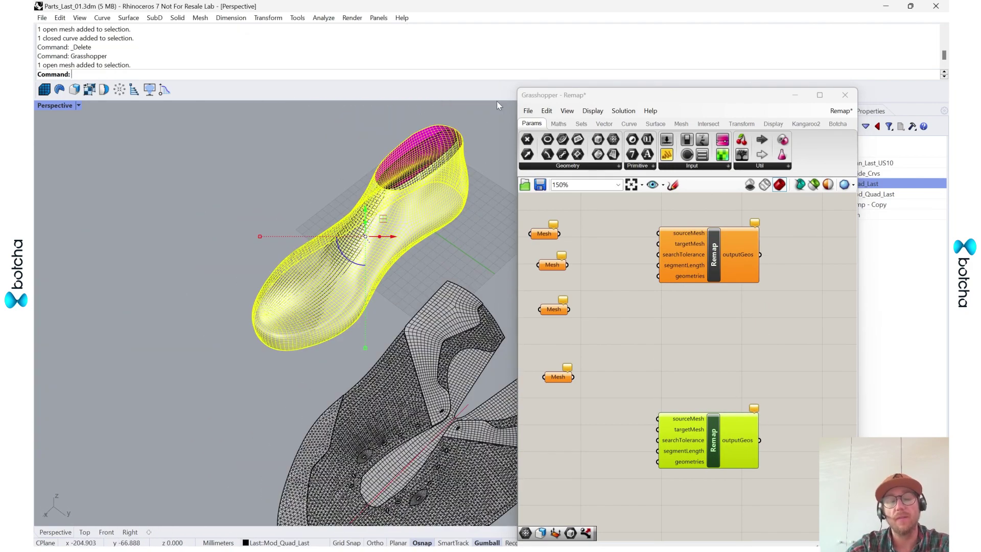
left_click(422, 147)
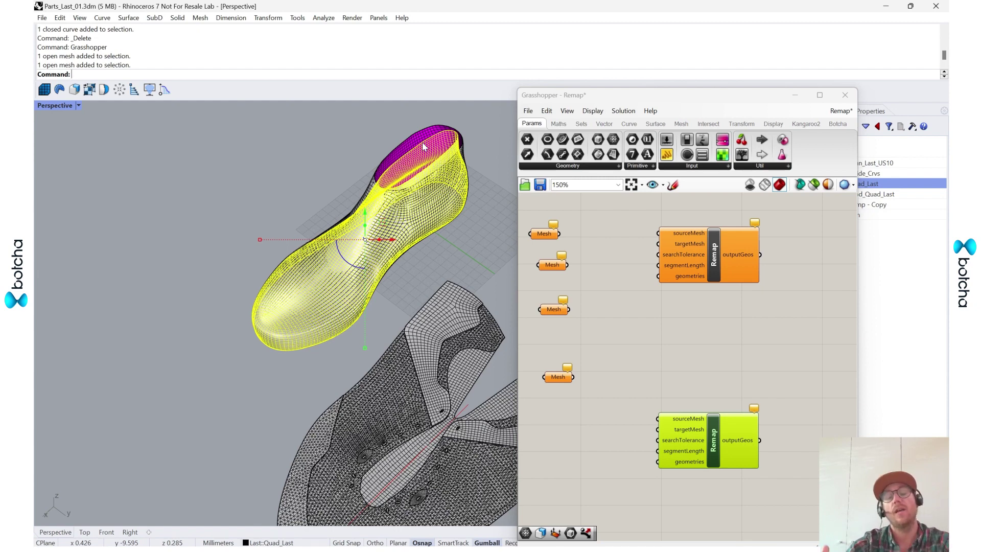
right_click(559, 377)
left_click(639, 470)
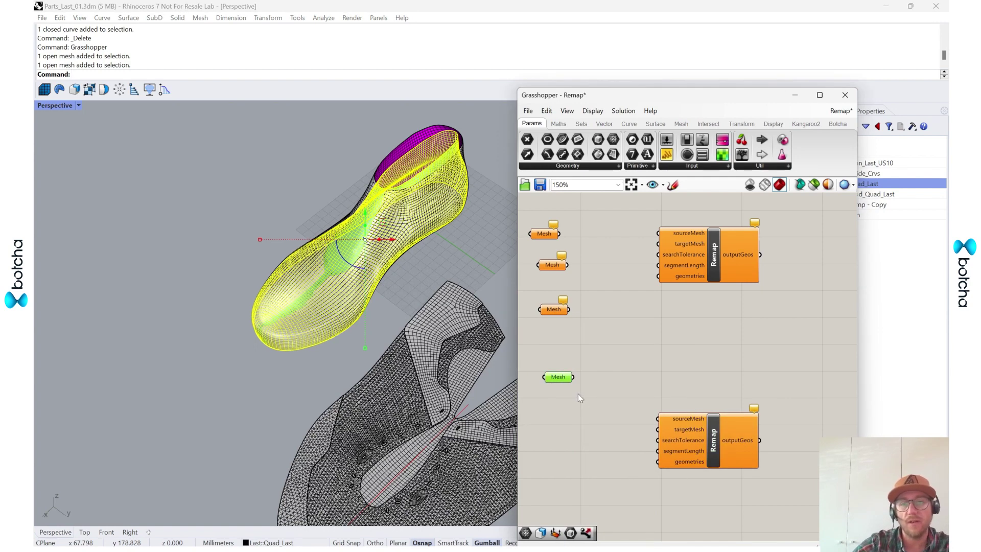
left_click_drag(561, 382, 567, 440)
Step: Assign the outer Mod_Quad_Last 3D mesh to the second Mesh parameter and compare its preview with the lowest parameter's
left_click(489, 191)
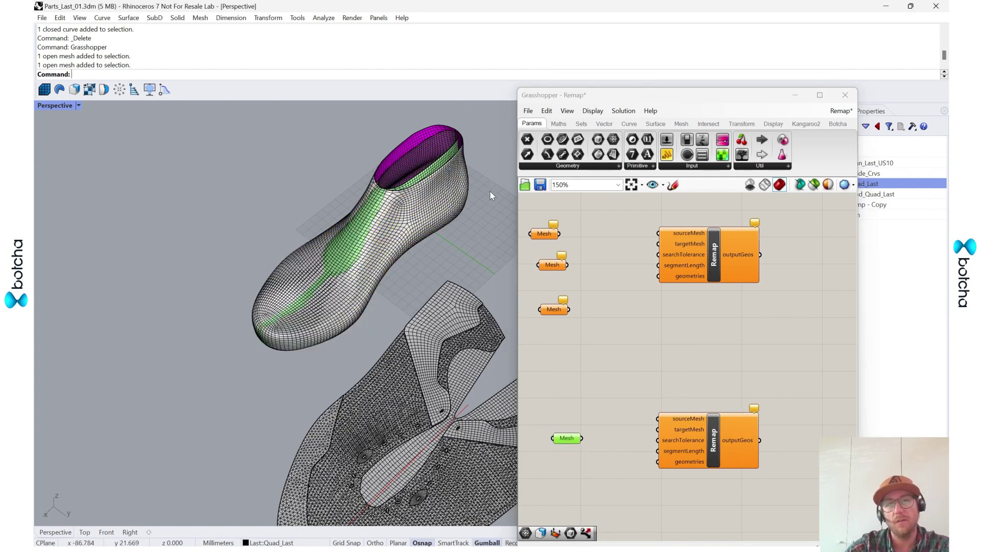
left_click(410, 130)
right_click(550, 265)
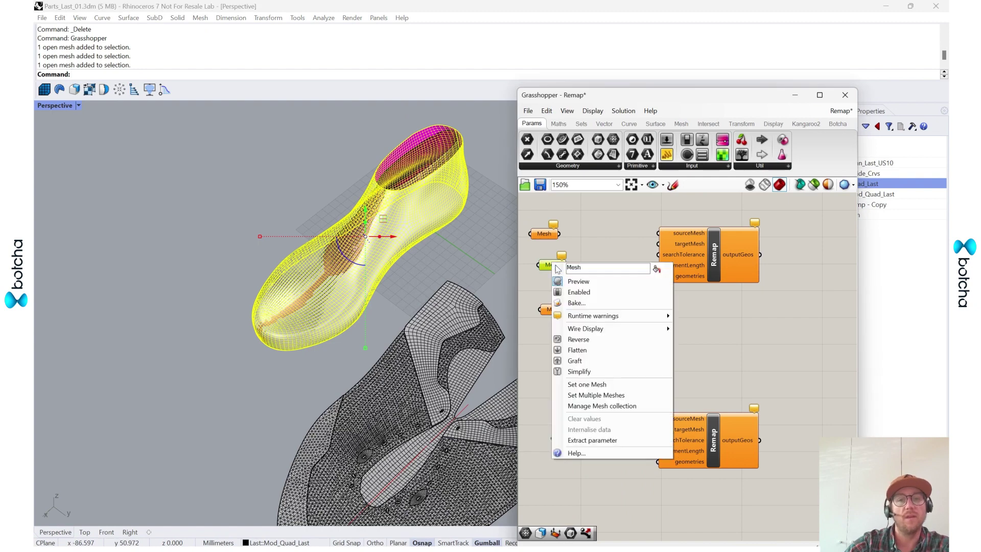
left_click(619, 387)
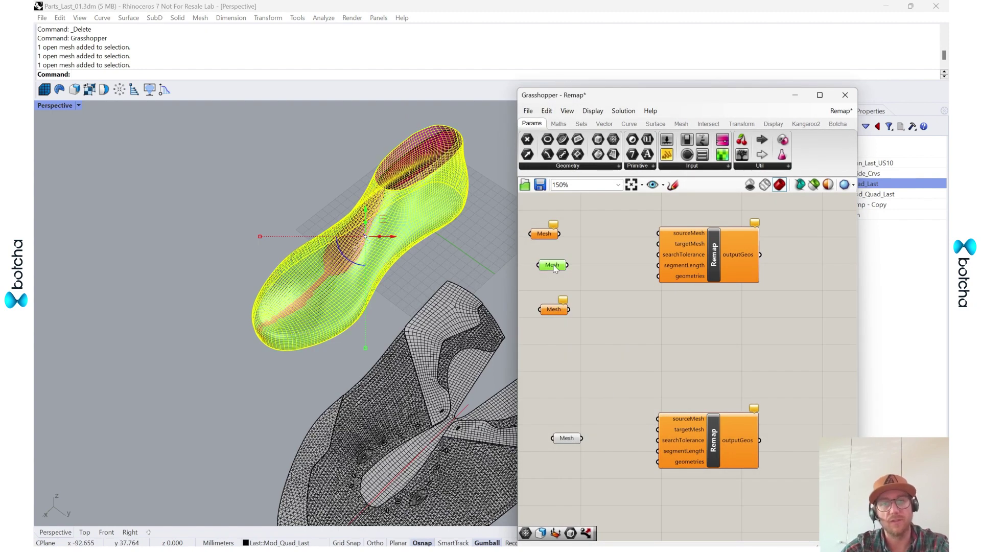
left_click(566, 438)
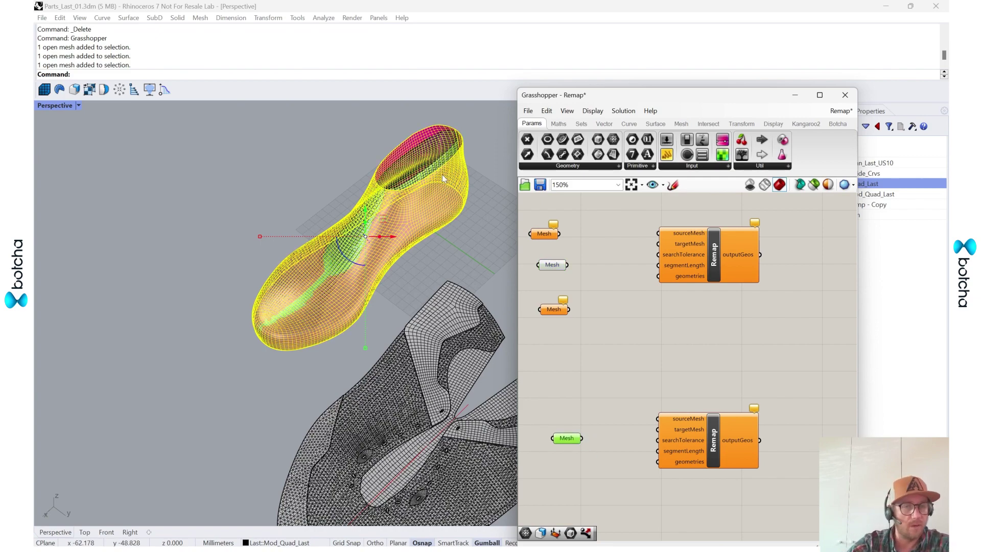
Step: Assign the flattened planar quad mesh beneath the pattern parts to the top Mesh parameter
left_click(470, 211)
right_click_drag(473, 256, 439, 346)
left_click(439, 345)
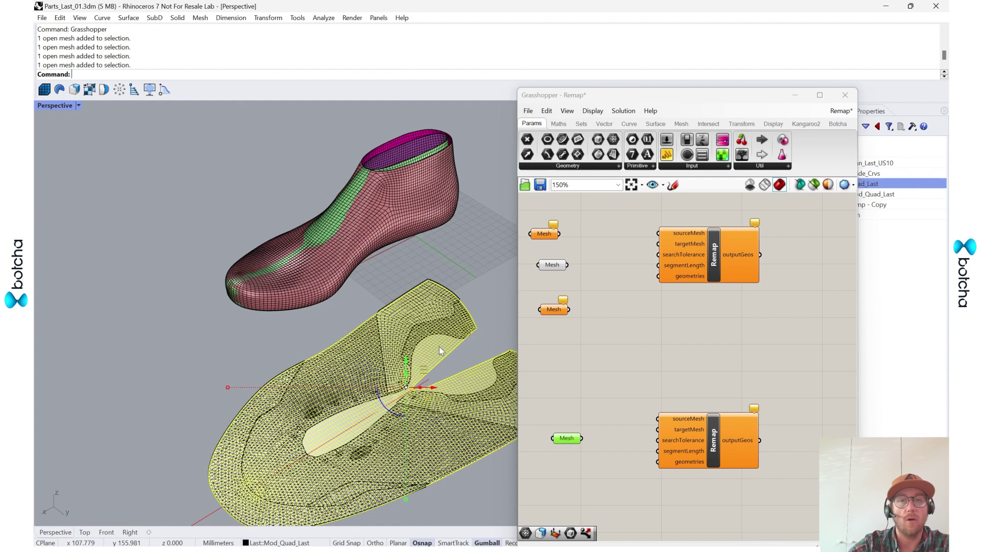
left_click(546, 234)
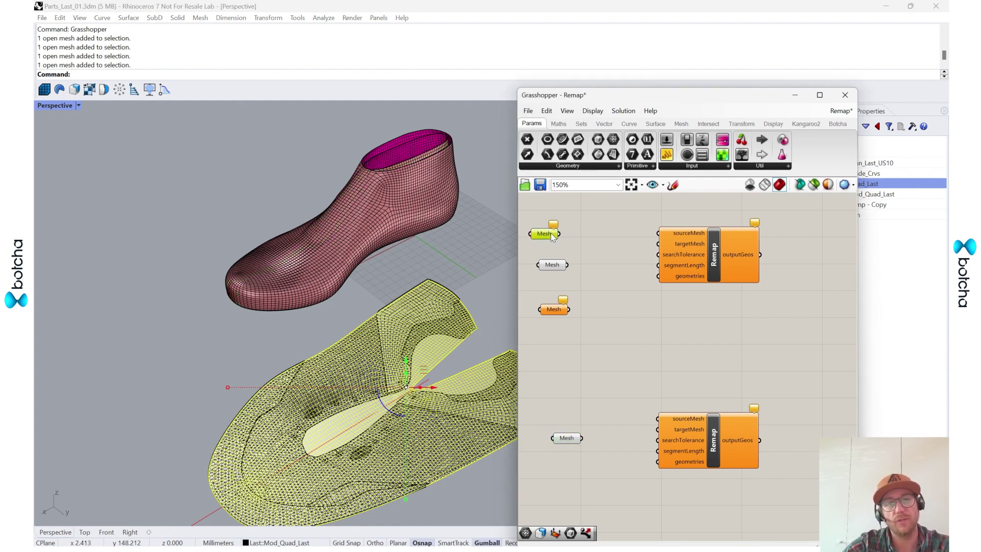
right_click(551, 234)
left_click(593, 354)
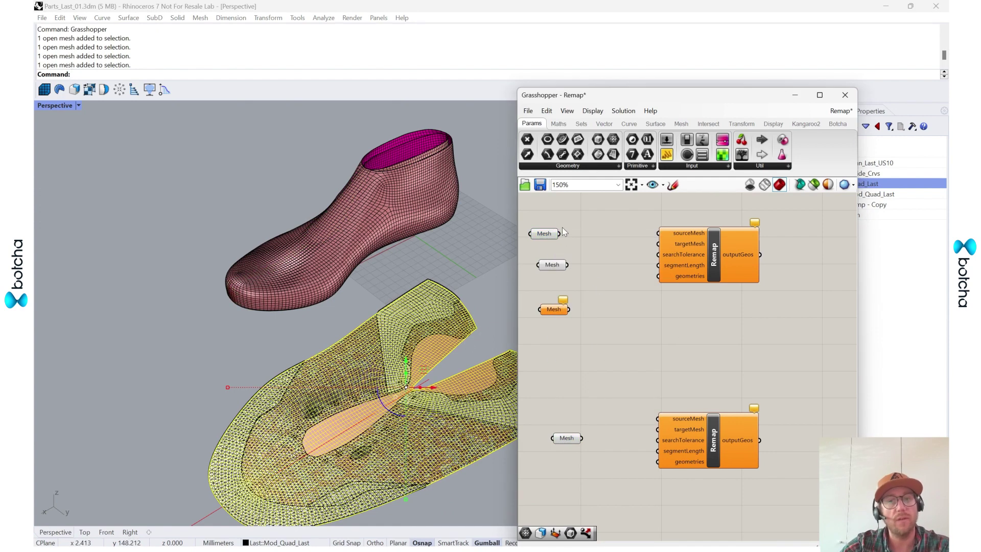
Step: Connect the top Mesh parameter to the sourceMesh input of both Remap components and shift the lower Remap away from the parameters
left_click_drag(612, 247, 654, 232)
left_click_drag(559, 234, 657, 418)
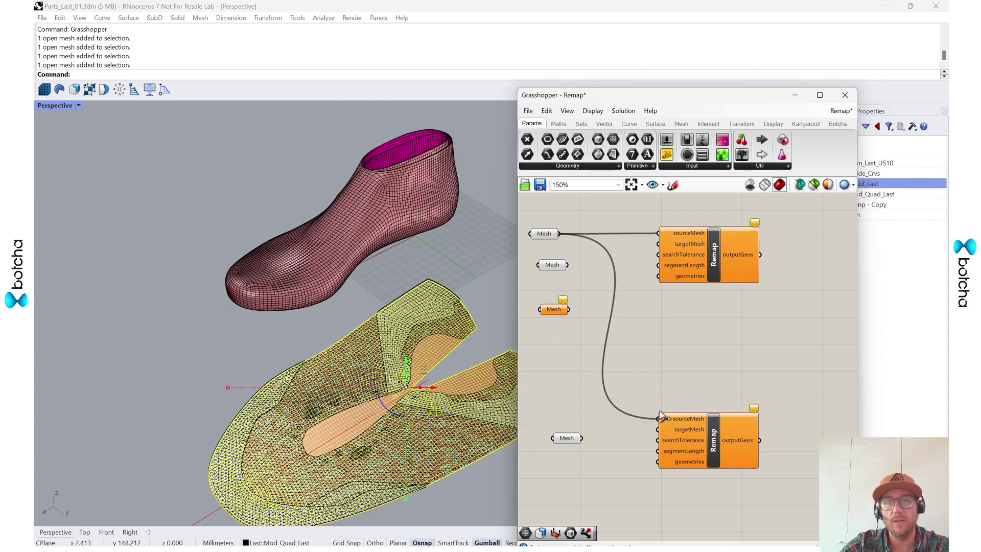
left_click_drag(716, 444, 763, 437)
Step: Connect the second Mesh parameter to the upper Remap's targetMesh and the lowest Mesh parameter to the lower Remap's targetMesh, spacing out the components
left_click(550, 264)
left_click_drag(550, 264, 658, 243)
left_click(609, 464)
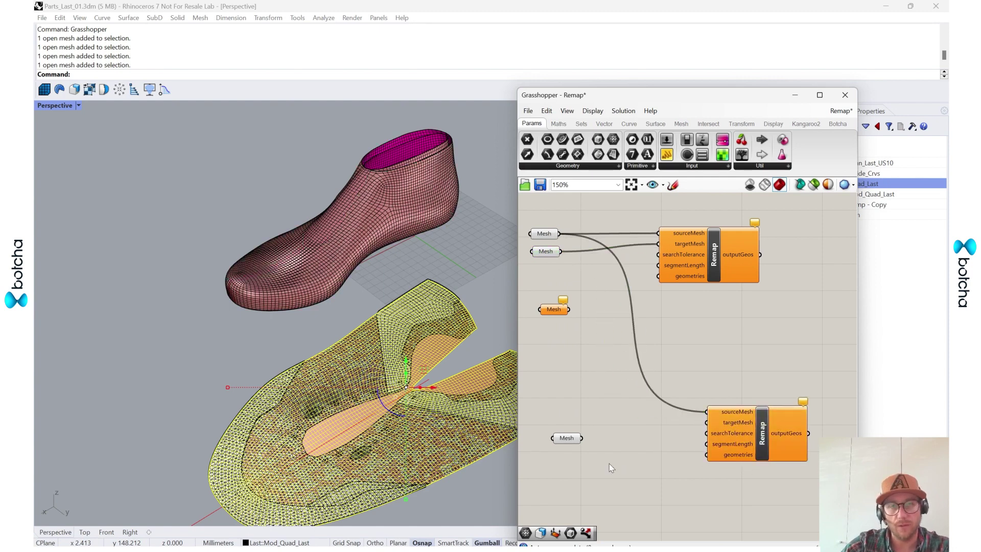
left_click(567, 439)
left_click_drag(581, 438, 707, 422)
left_click(772, 454)
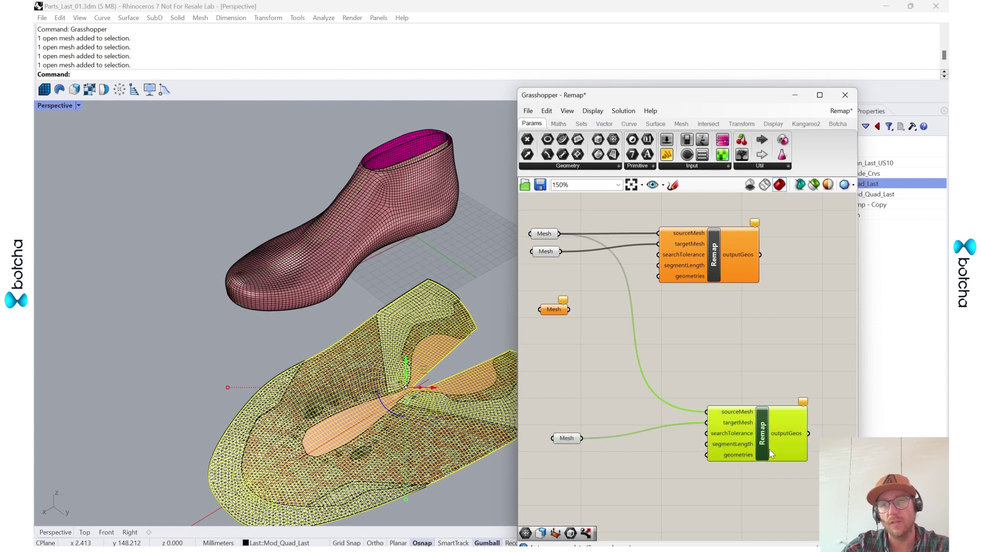
mouse_move(766, 439)
left_mouse_down()
mouse_move(766, 453)
mouse_move(768, 438)
left_mouse_up()
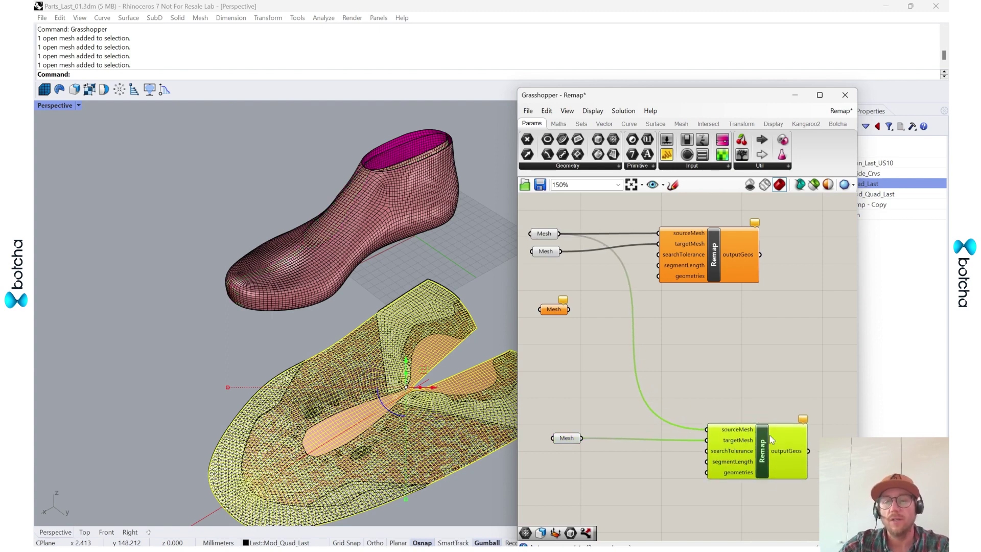
left_click_drag(724, 257, 750, 260)
right_click_drag(778, 354, 708, 333)
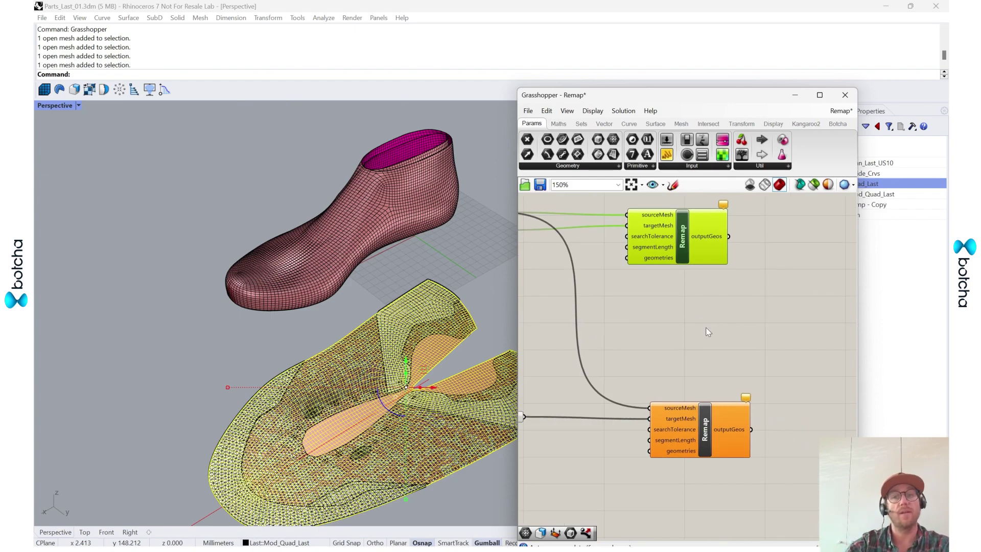
Step: Hide the 3D last meshes and the flattened quad mesh in the Rhino viewport
scroll(439, 383, "up", 3)
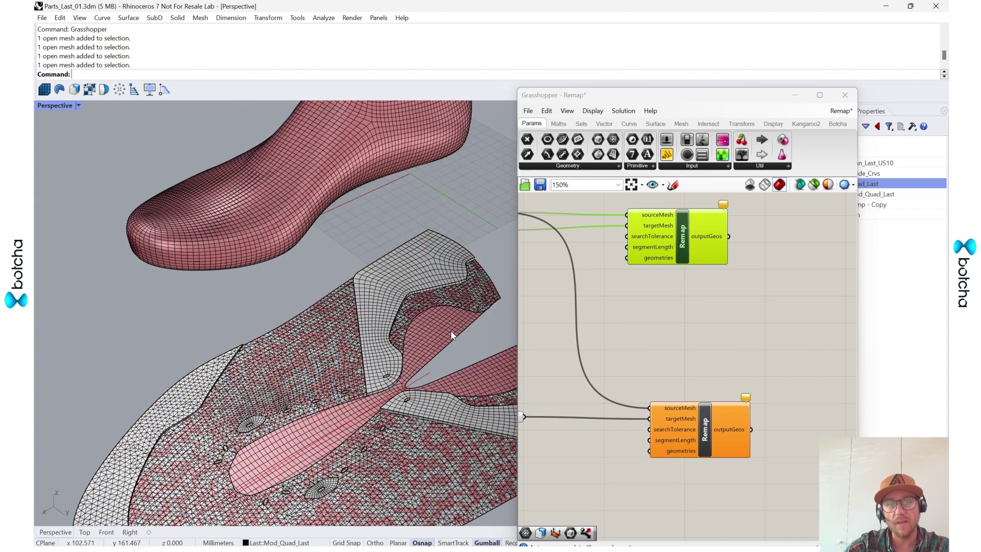
left_click(348, 146)
type("Hide")
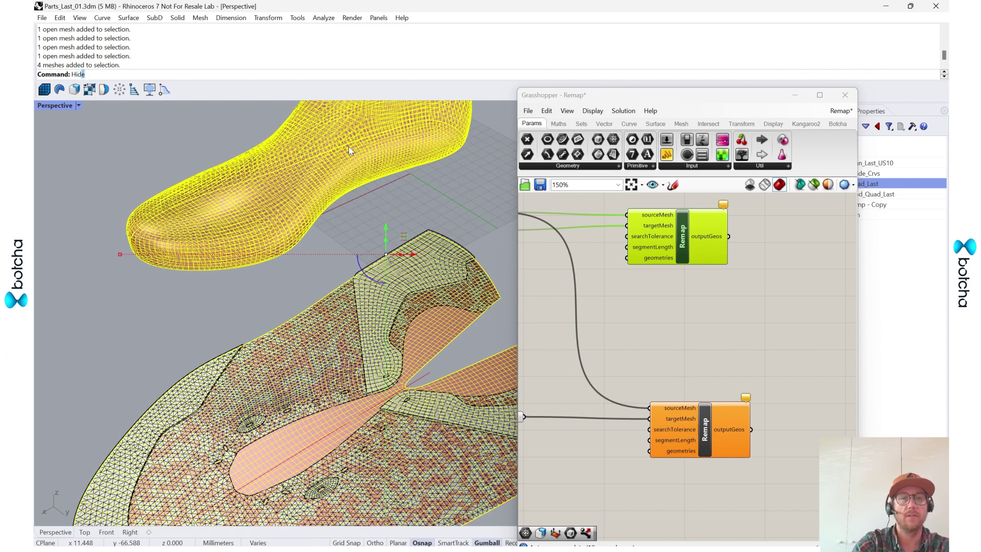
key("Return")
scroll(343, 214, "down", 3)
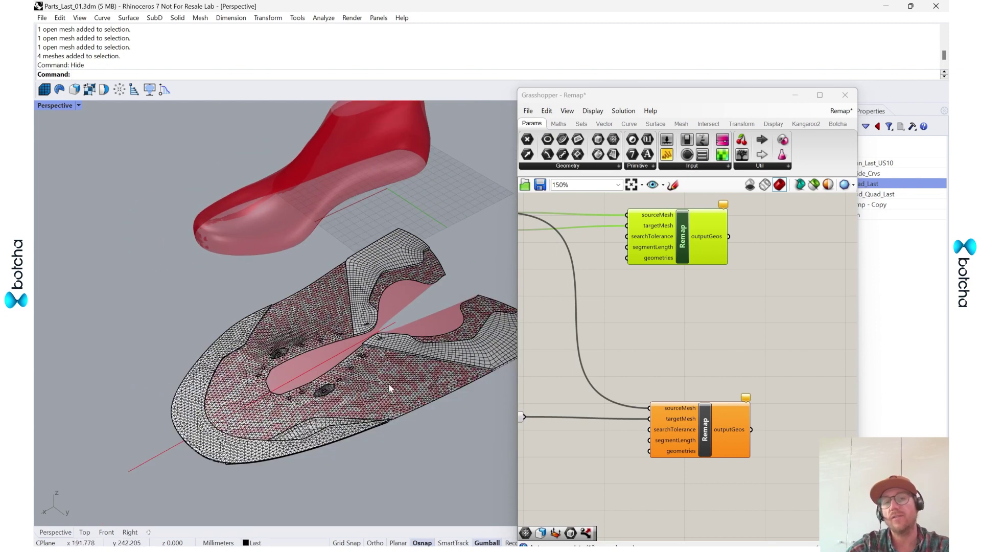
Step: Turn off the preview of all the Mesh parameters on the Grasshopper canvas
right_click_drag(669, 357, 764, 362)
right_click_drag(729, 500, 674, 493)
right_click_drag(605, 317, 644, 325)
left_click_drag(617, 473, 531, 218)
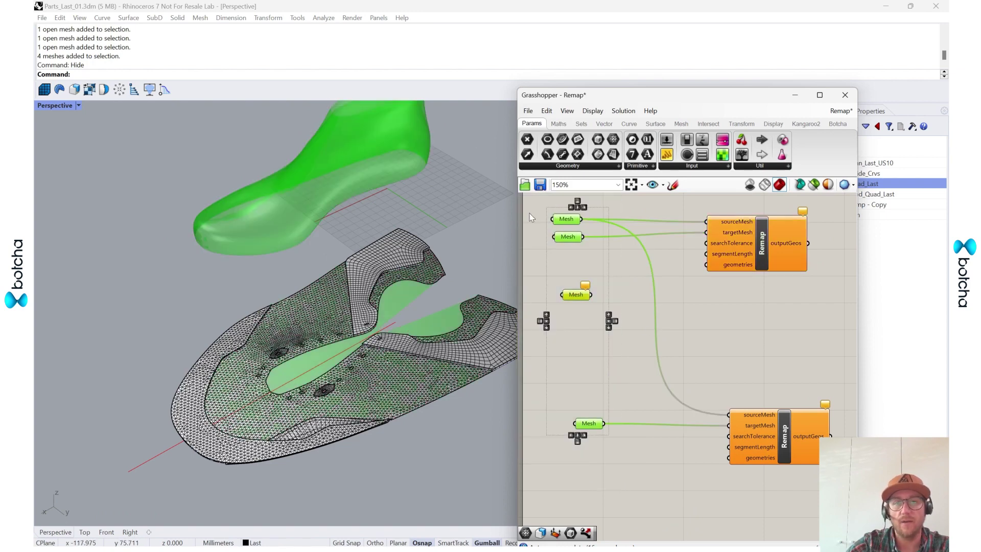
middle_click(580, 236)
left_click(615, 202)
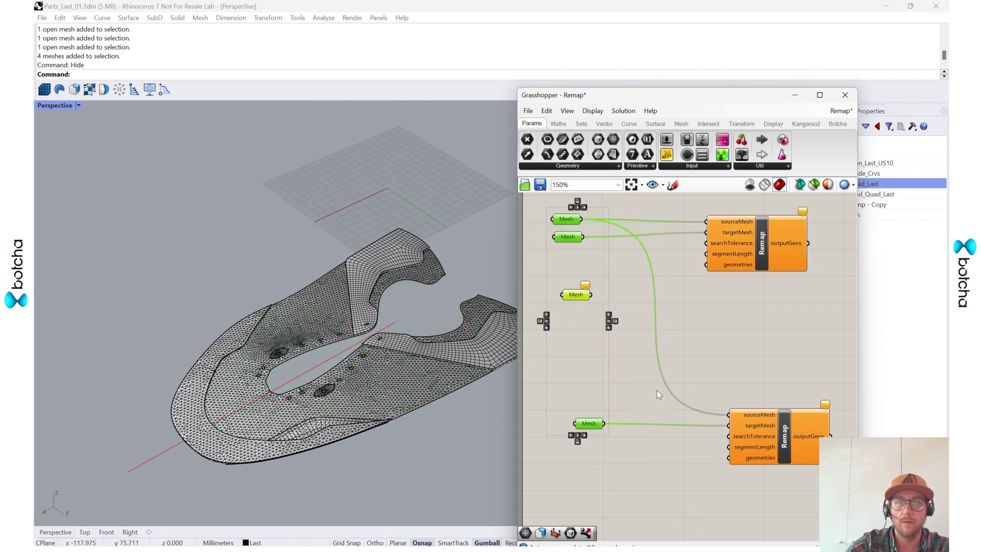
left_click(657, 390)
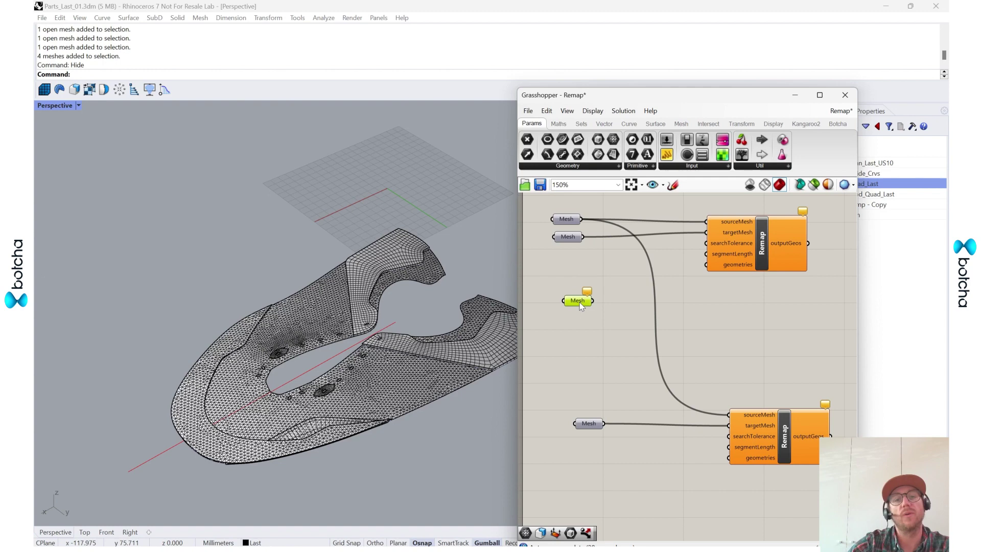
Step: Select all visible pattern meshes with SelMesh and assign them as multiple meshes to the empty third Mesh parameter
left_click_drag(606, 311, 606, 312)
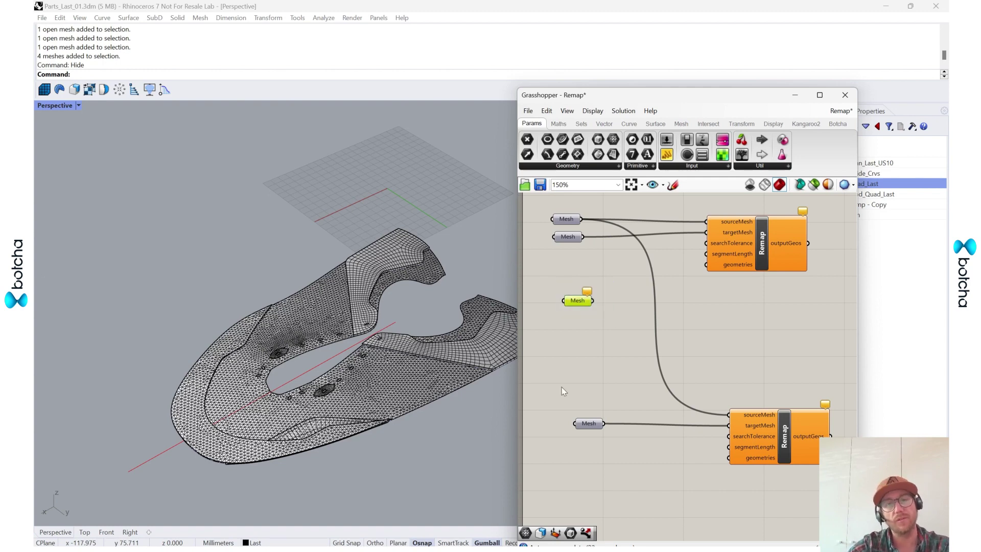
right_click_drag(421, 434, 400, 422)
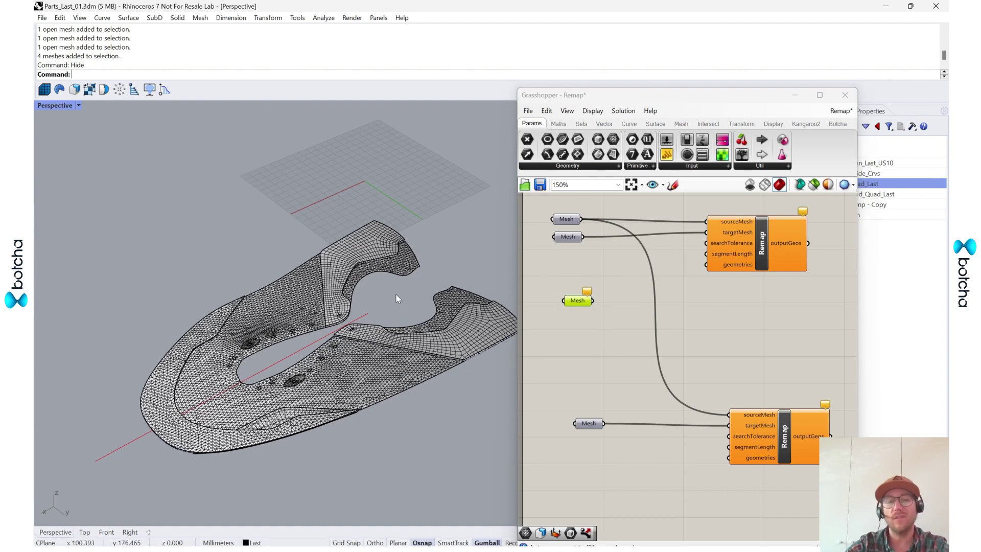
type("Se")
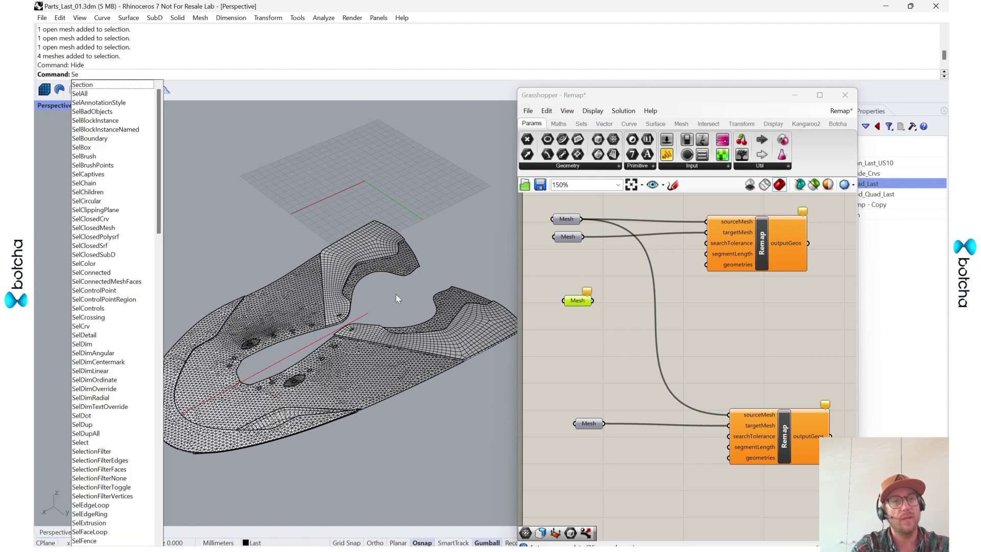
type("lMesh")
key("Return")
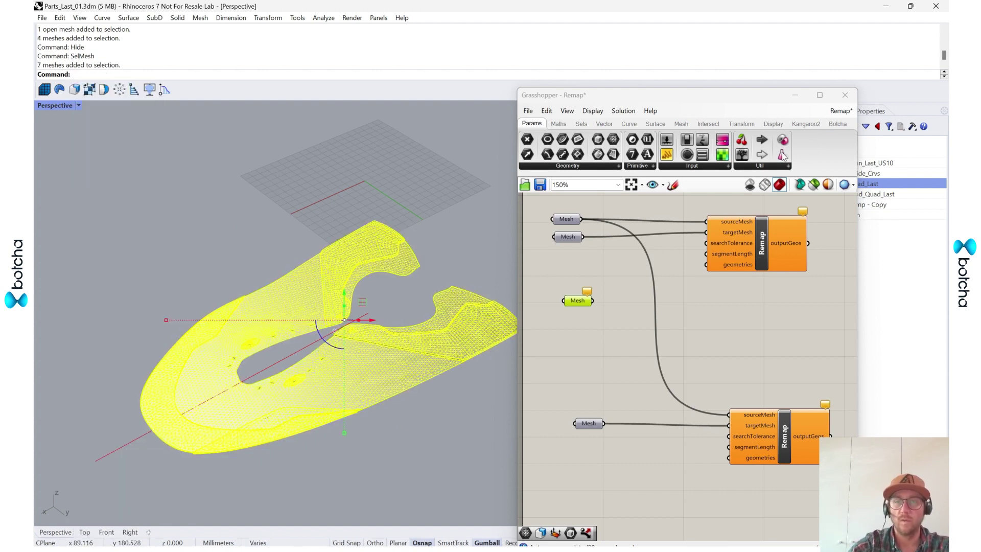
right_click(581, 300)
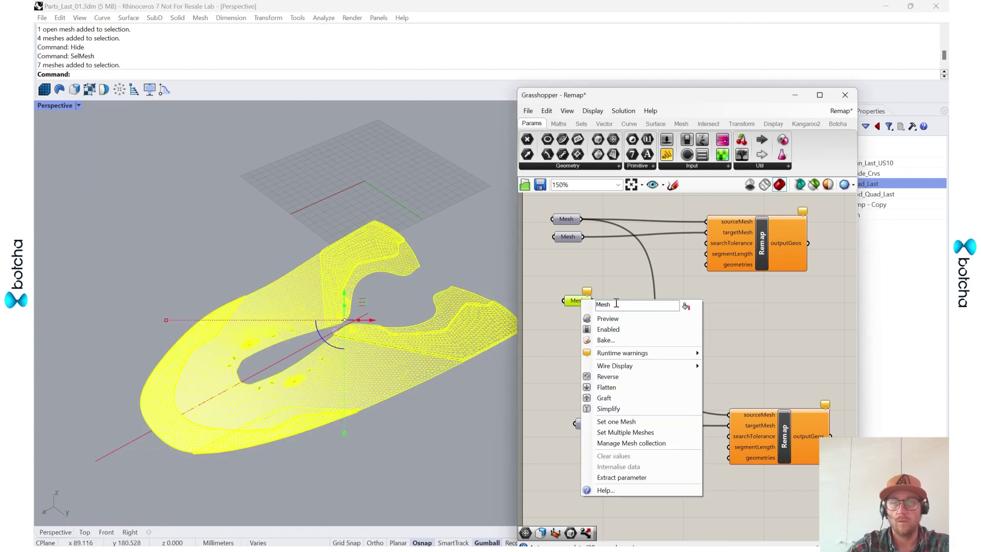
left_click(618, 433)
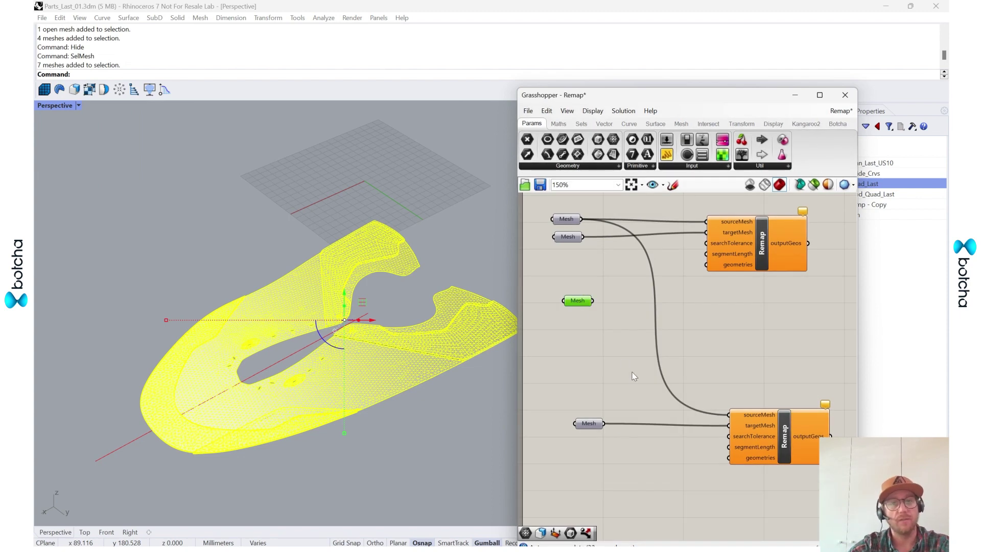
Step: Connect the pattern parts' Mesh parameter to the geometries input of both Remap components
left_click_drag(593, 300, 709, 265)
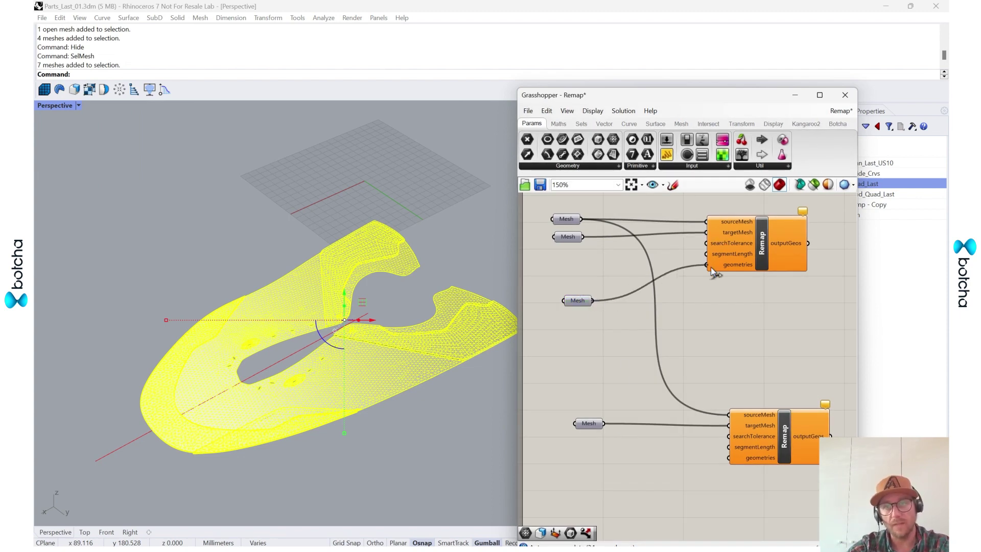
right_click_drag(240, 135, 408, 332)
left_click_drag(593, 301, 729, 457)
right_click_drag(313, 291, 338, 246)
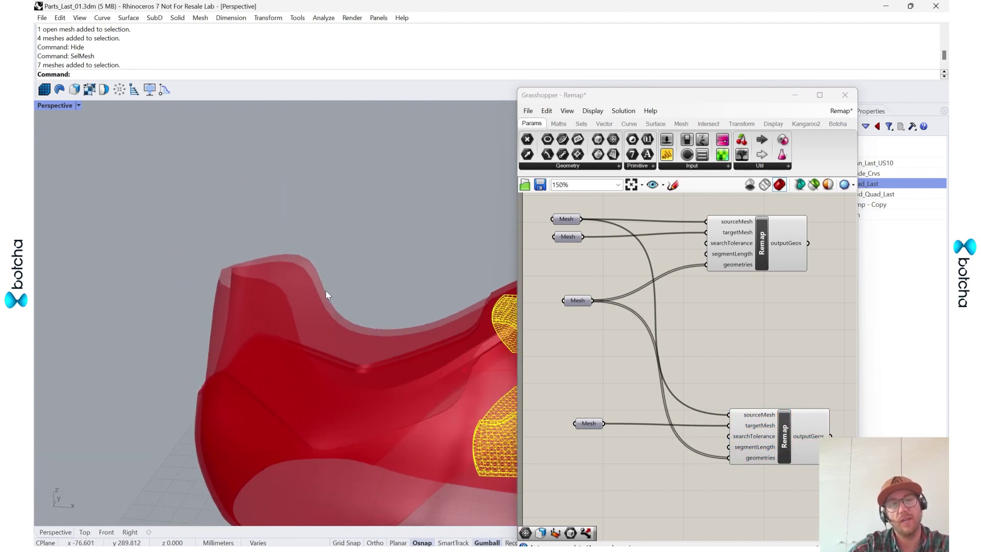
Step: Turn off the preview of the lower Remap component so only the upper Remap's output is displayed
right_click_drag(325, 291, 355, 336)
right_click_drag(780, 378, 682, 334)
left_click_drag(731, 433, 696, 374)
middle_click(693, 364)
left_click(686, 274)
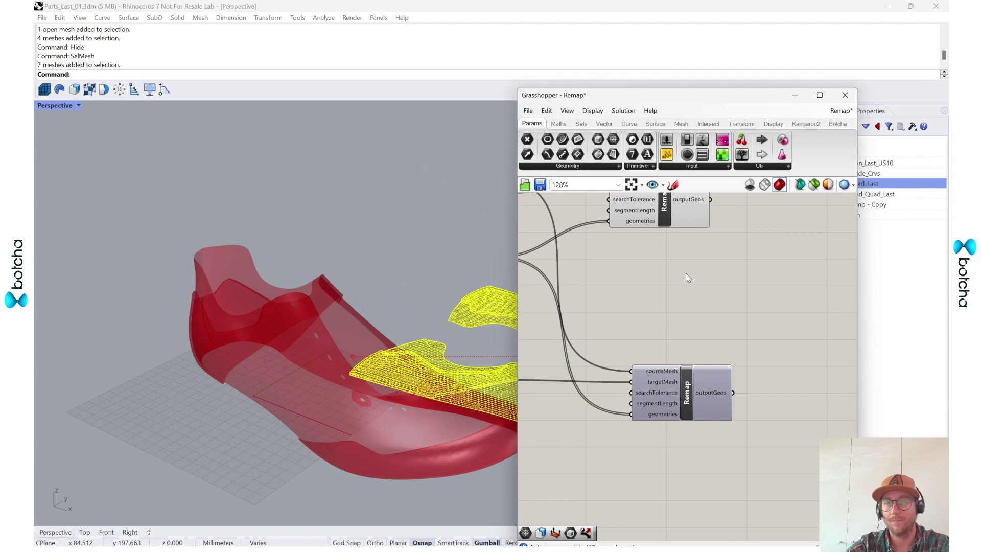
scroll(688, 368, "down", 4)
scroll(638, 327, "up", 5)
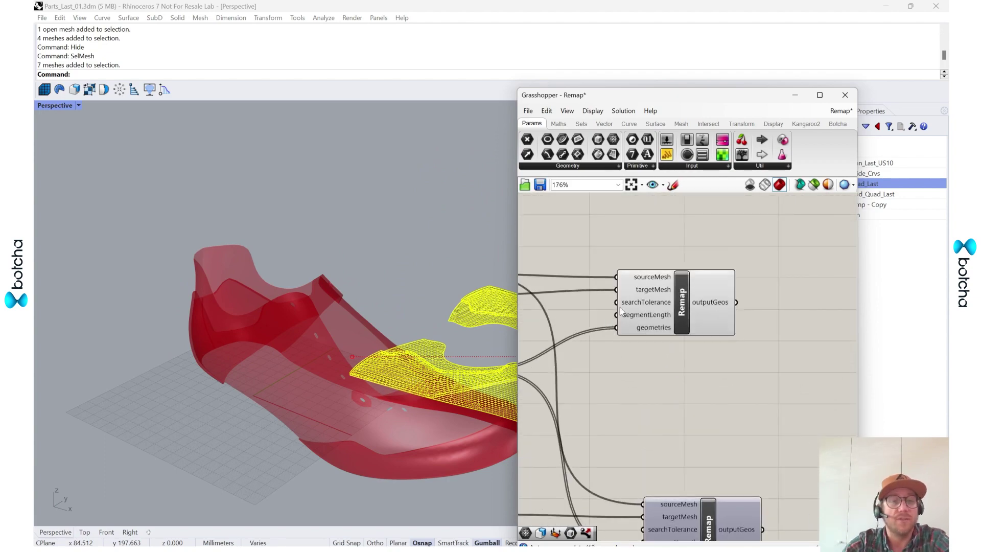
Step: Examine the remapped shoe parts against the flat pattern from several angles, especially around the toe and side overlay
right_click_drag(428, 357, 362, 324)
left_click(419, 209)
right_click_drag(443, 264, 406, 254)
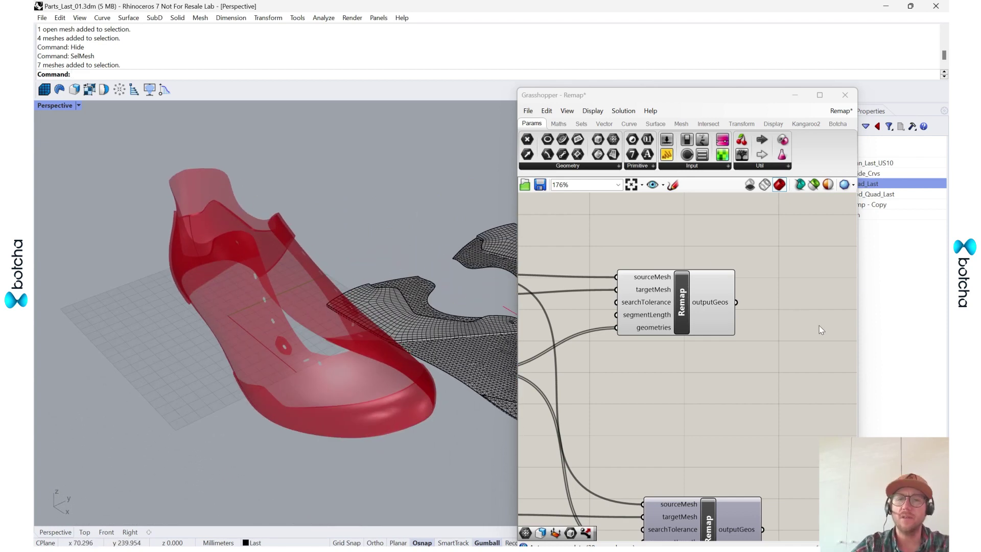
right_click_drag(213, 425, 321, 389)
scroll(345, 329, "up", 6)
scroll(352, 334, "up", 2)
scroll(364, 338, "down", 8)
right_click_drag(434, 405, 331, 284, "shift")
scroll(229, 177, "up", 5)
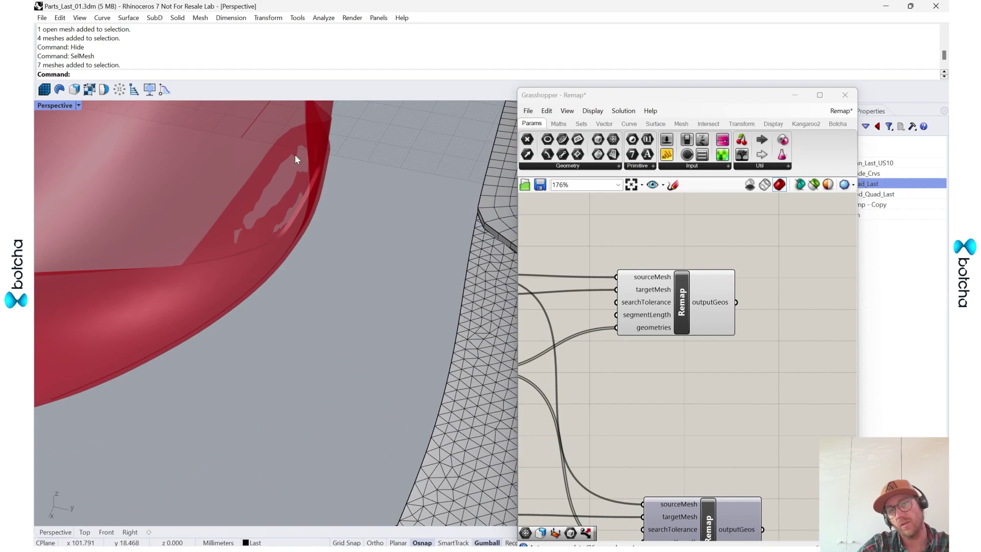
scroll(258, 247, "down", 14)
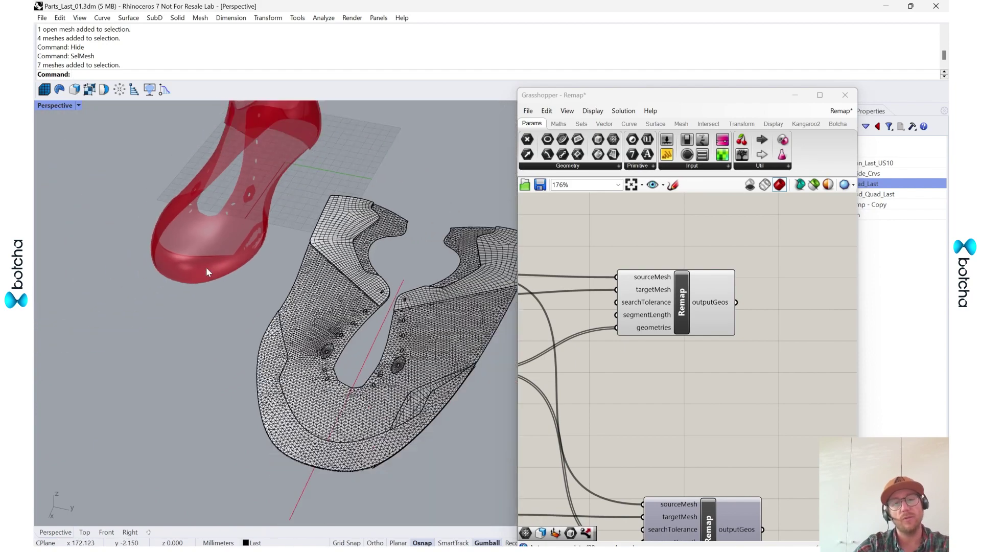
scroll(246, 251, "up", 5)
right_click_drag(247, 246, 428, 385)
scroll(307, 365, "up", 3)
Step: Select the small side overlay mesh of the flat pattern and align the gumball to World
left_click(308, 364)
scroll(377, 429, "down", 3)
right_click_drag(377, 428, 347, 403)
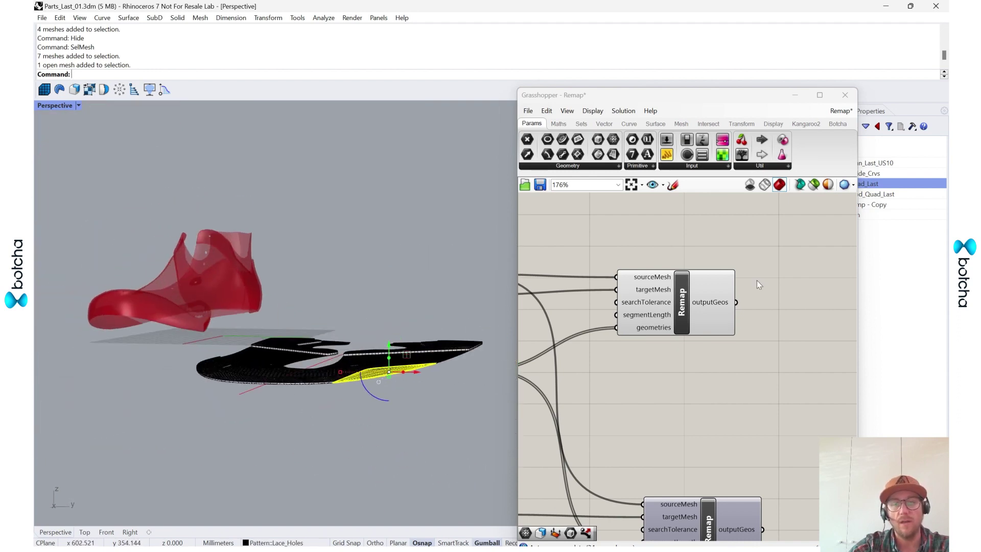
left_click_drag(698, 103, 742, 74)
right_click(488, 542)
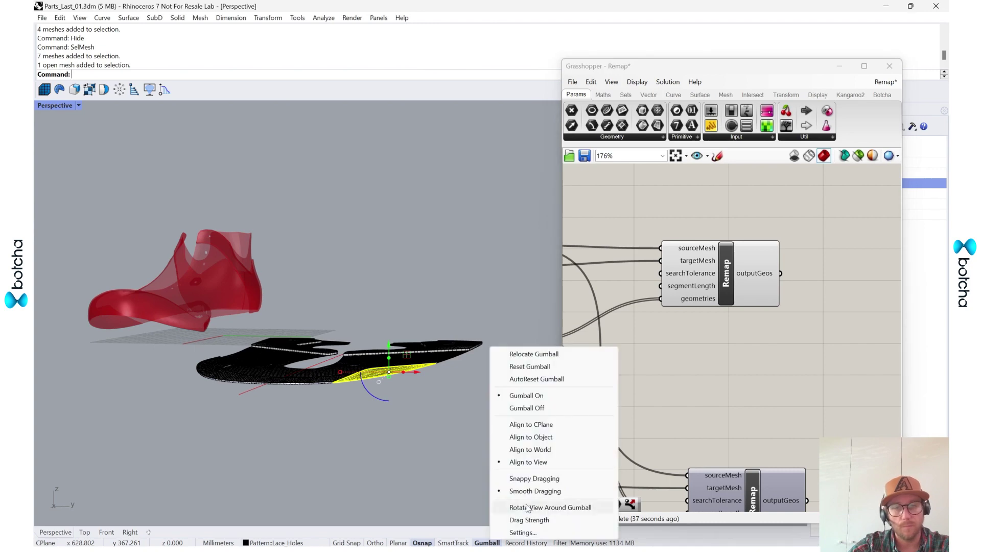
left_click(534, 447)
Step: Move the selected side overlay mesh 1 mm up along the Z axis
scroll(390, 356, "up", 3)
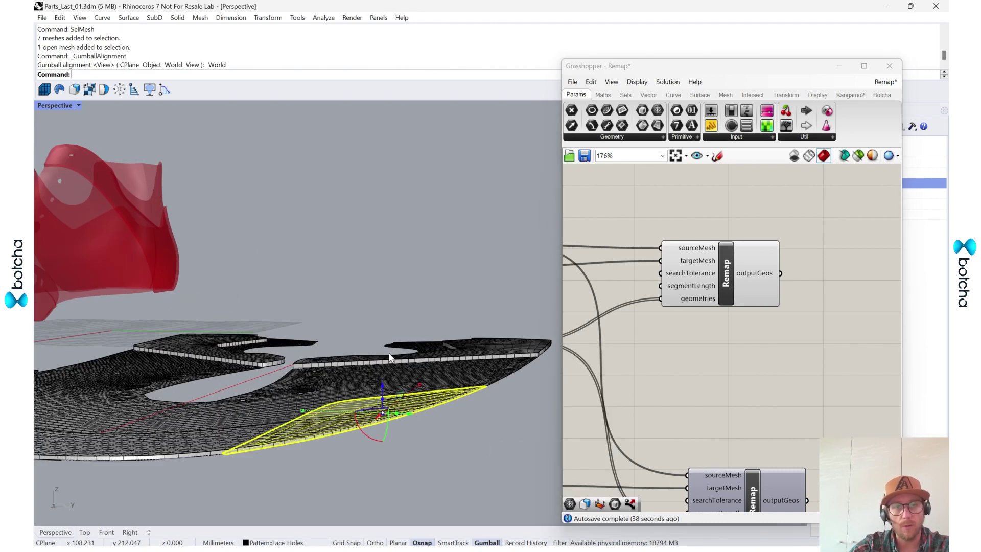
left_click(384, 392)
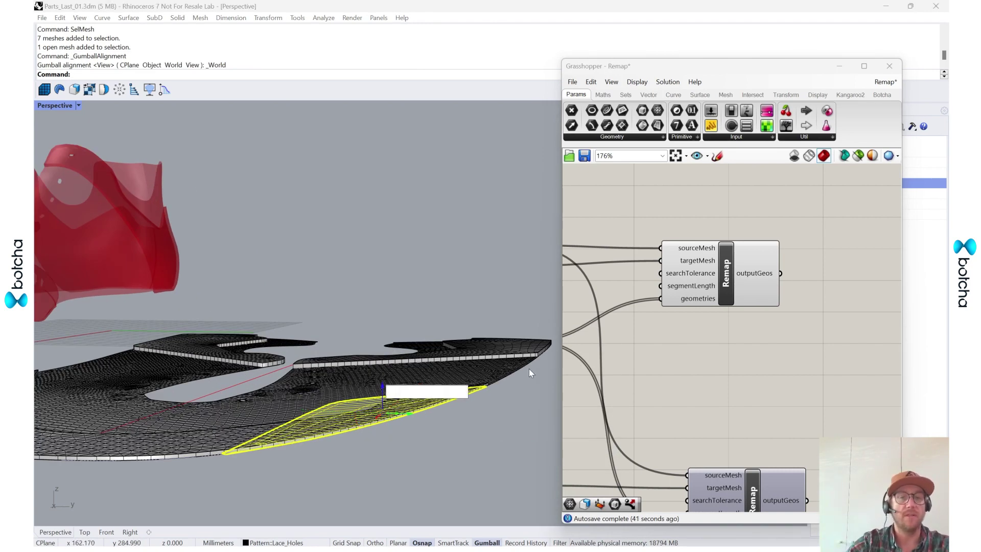
scroll(529, 369, "down", 4)
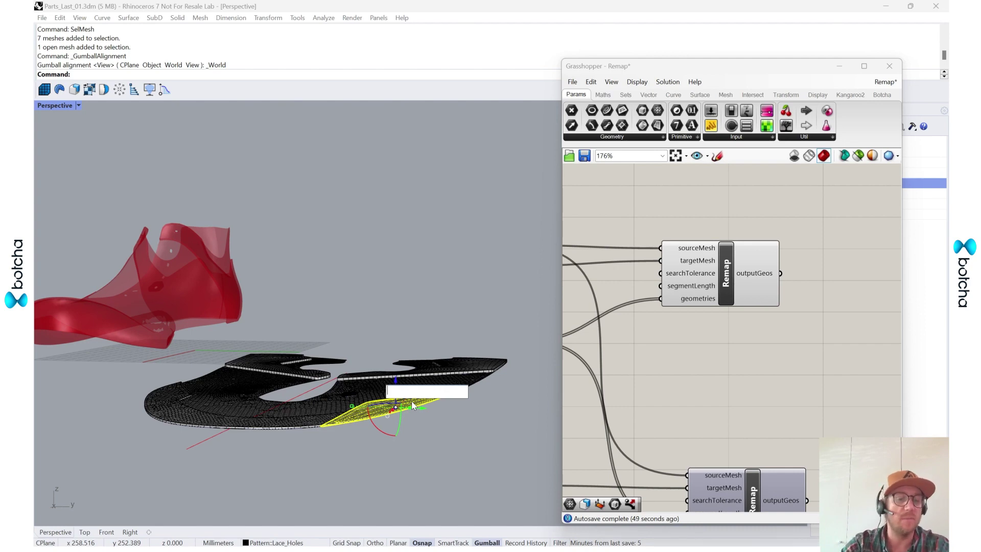
type("1")
key("Return")
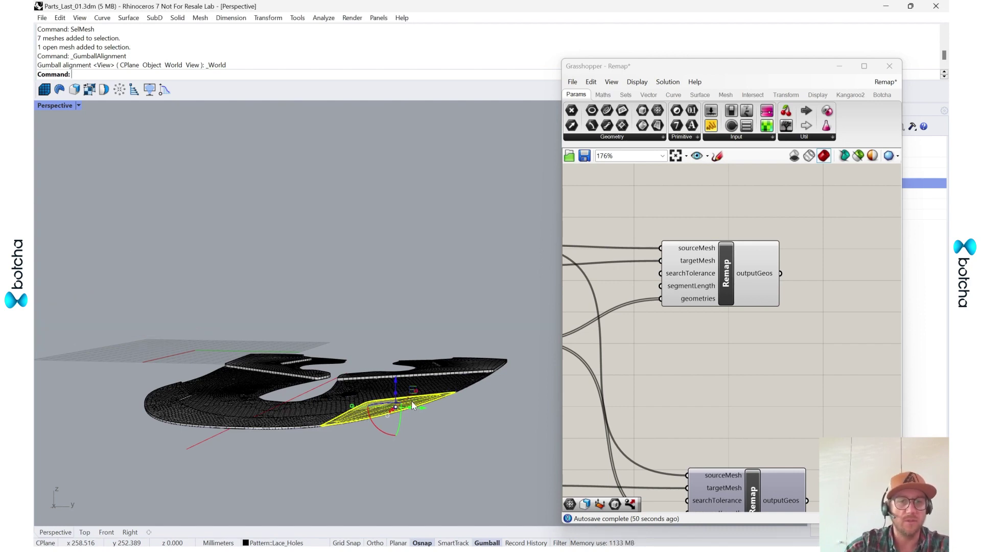
left_click(533, 460)
Step: Examine the updated remapped shoe and the flat pattern from the side, top and front
right_click_drag(287, 276, 125, 322)
scroll(349, 290, "up", 4)
scroll(441, 302, "down", 7)
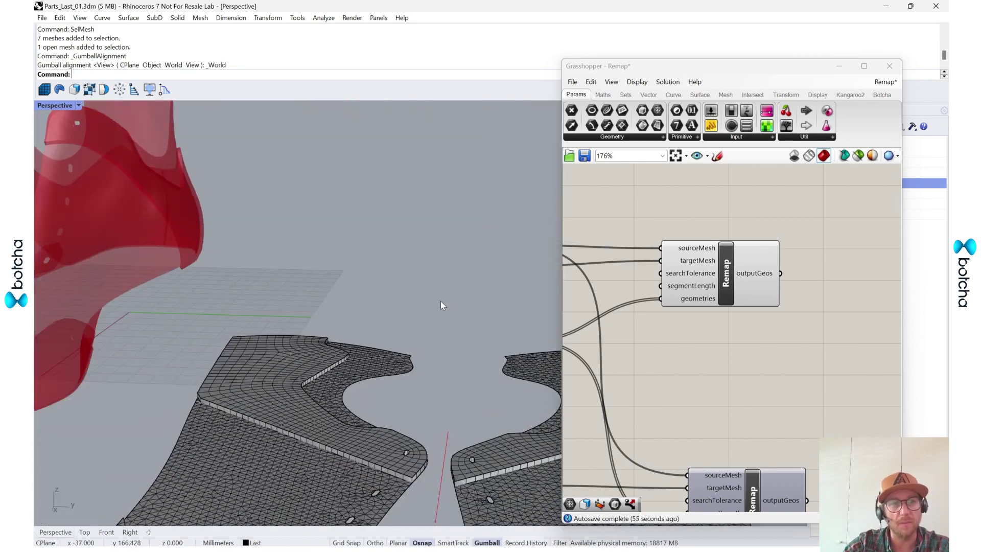
right_click_drag(140, 389, 274, 301)
scroll(284, 328, "down", 4)
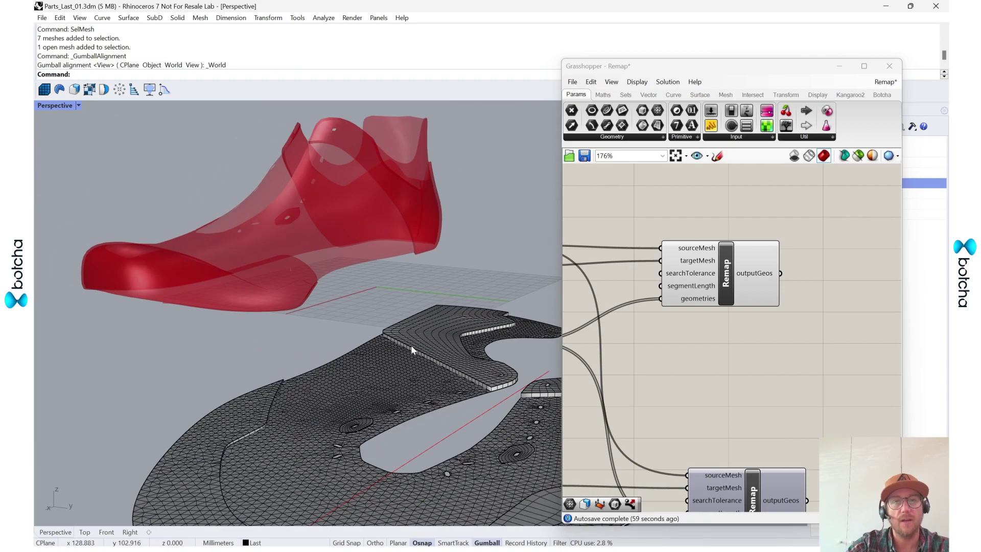
right_click_drag(362, 306, 348, 373, "shift")
right_click_drag(234, 345, 211, 342, "shift")
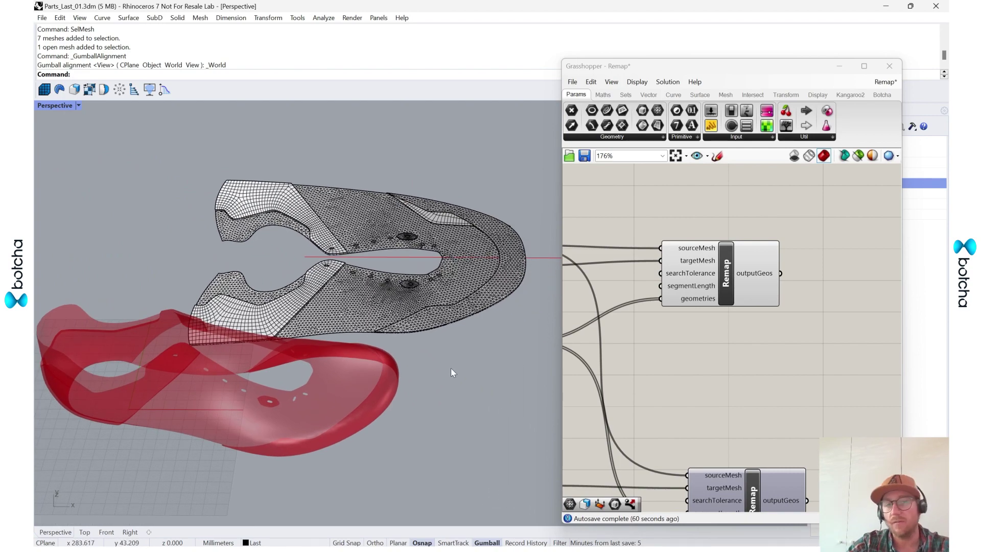
right_click_drag(365, 403, 445, 413)
Step: Move the lower Remap component slightly higher on the Grasshopper canvas
right_click_drag(792, 401, 804, 258)
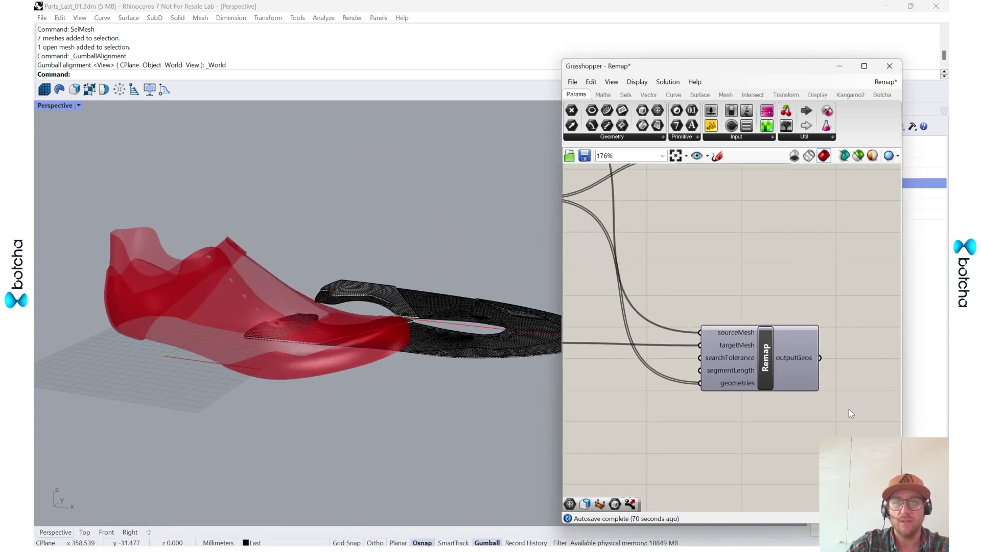
right_click_drag(848, 408, 809, 404)
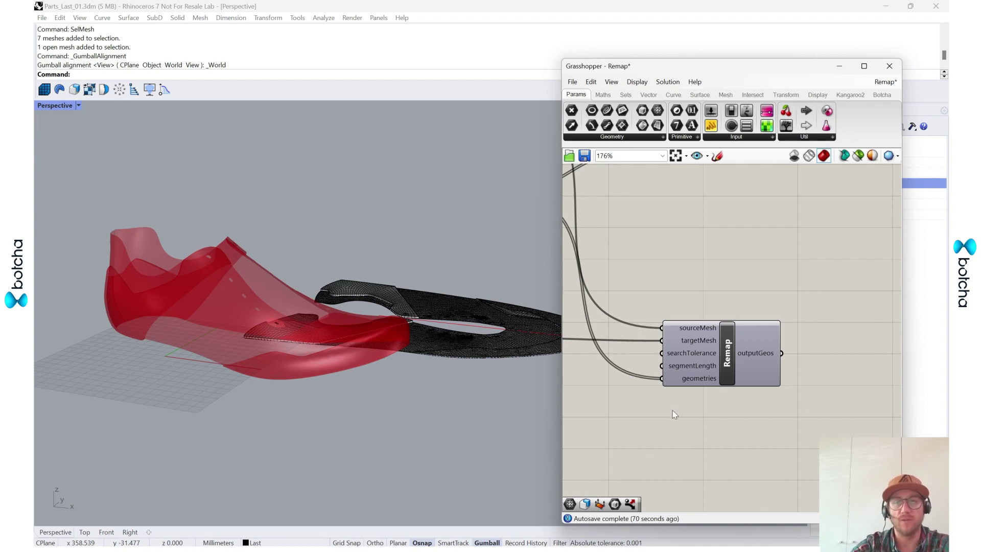
left_click_drag(734, 350, 735, 333)
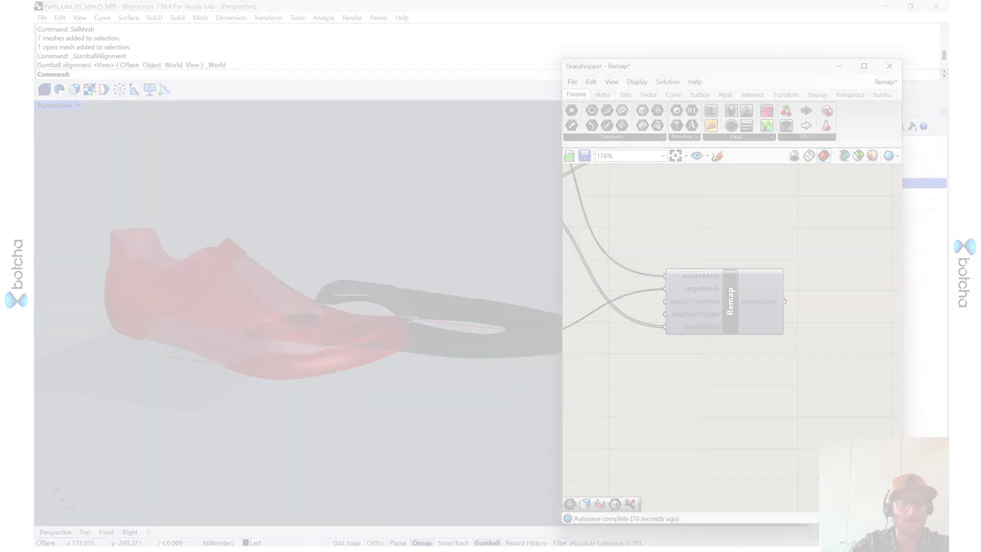